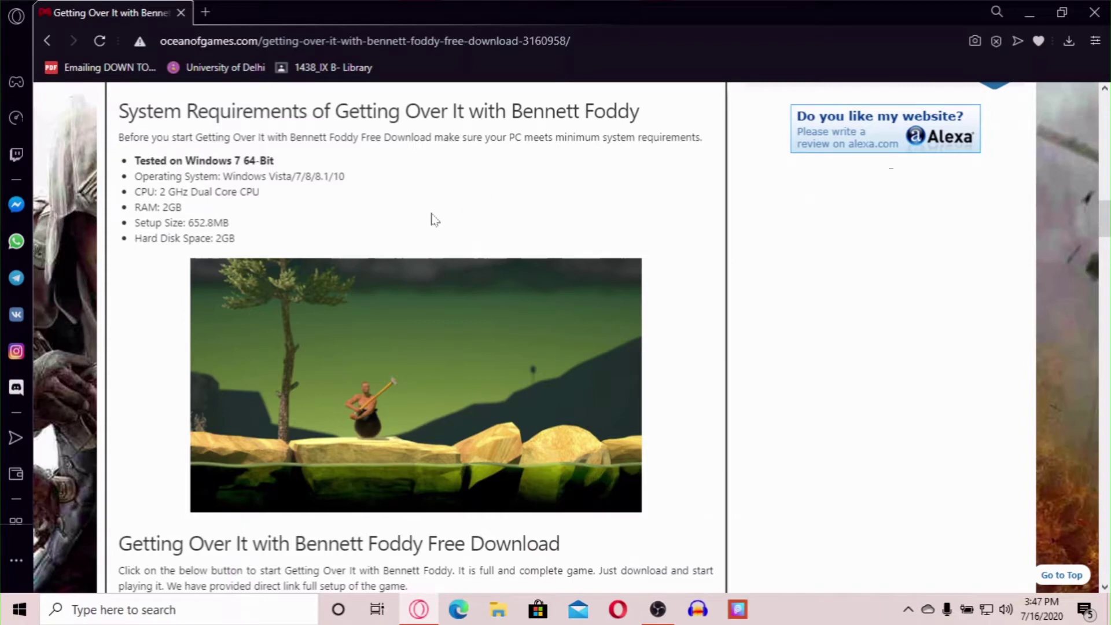
- Start downloading Getting Over It with Bennett Foddy from its Ocean of Games page and cancel the transfer
{"action": "scroll", "coordinate": [345, 251], "scroll_direction": "down", "scroll_amount": 7}
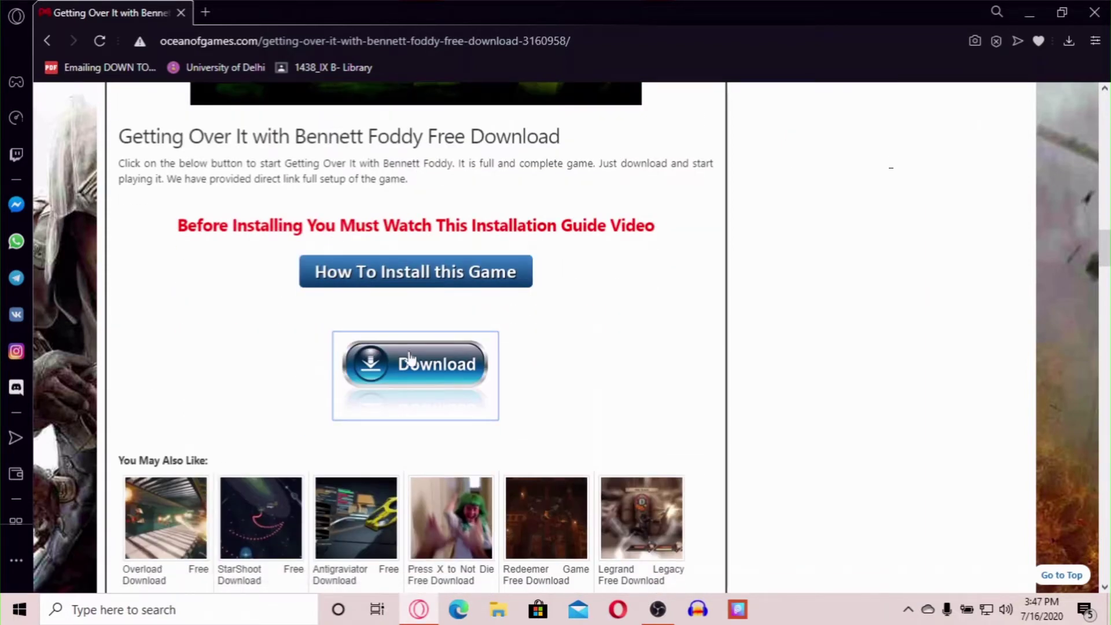
{"action": "left_click", "coordinate": [409, 359]}
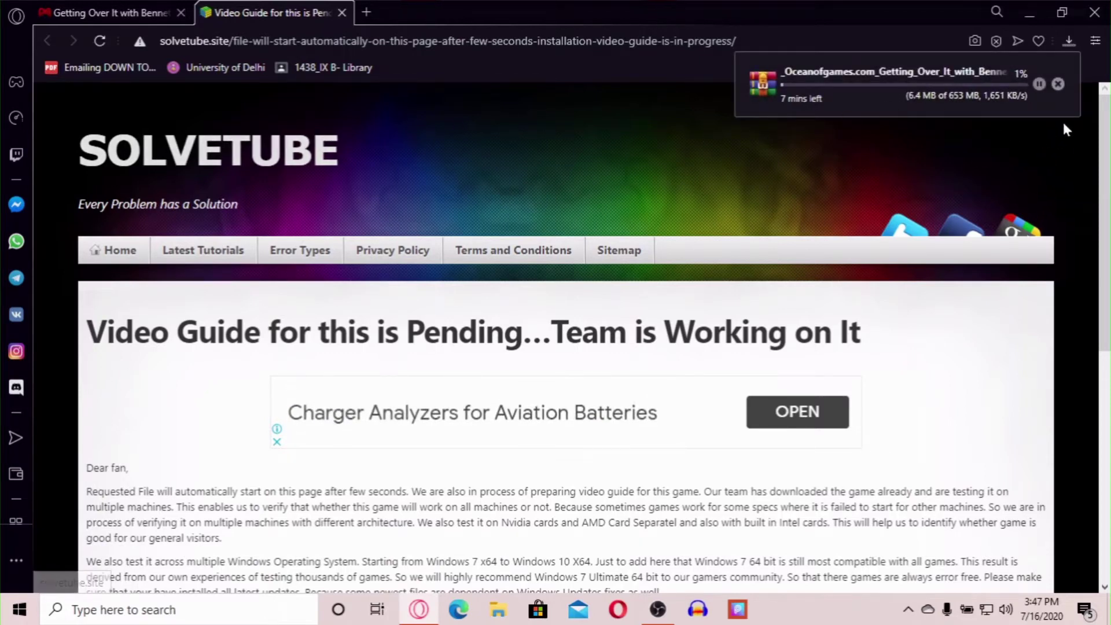
{"action": "left_click", "coordinate": [1058, 84]}
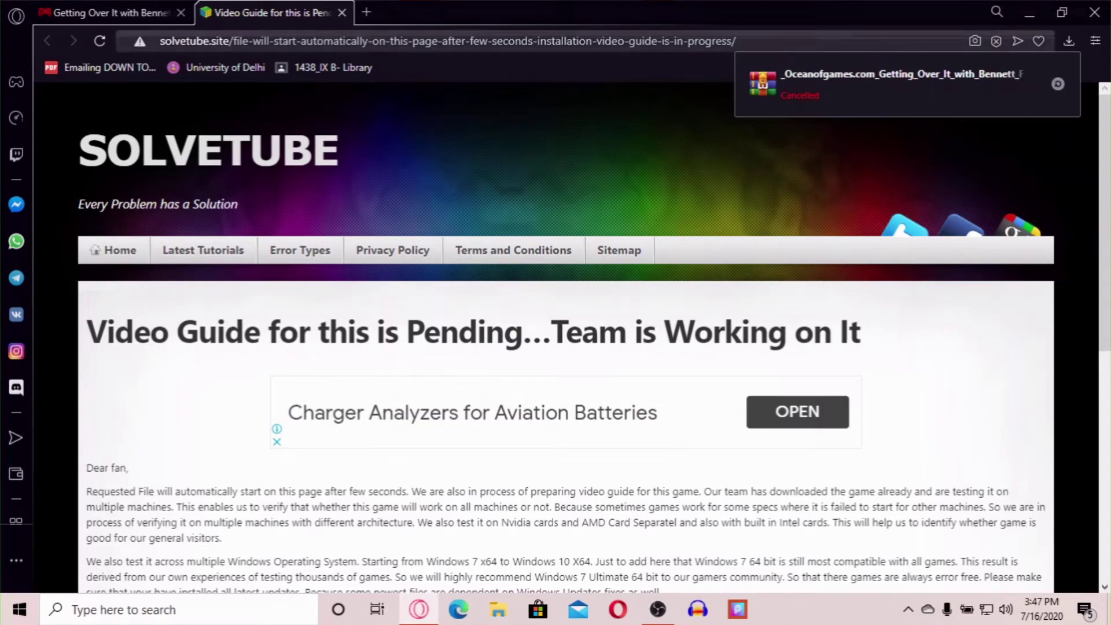
- Open a new browser tab and close the game page and video guide tabs
{"action": "left_click", "coordinate": [366, 12]}
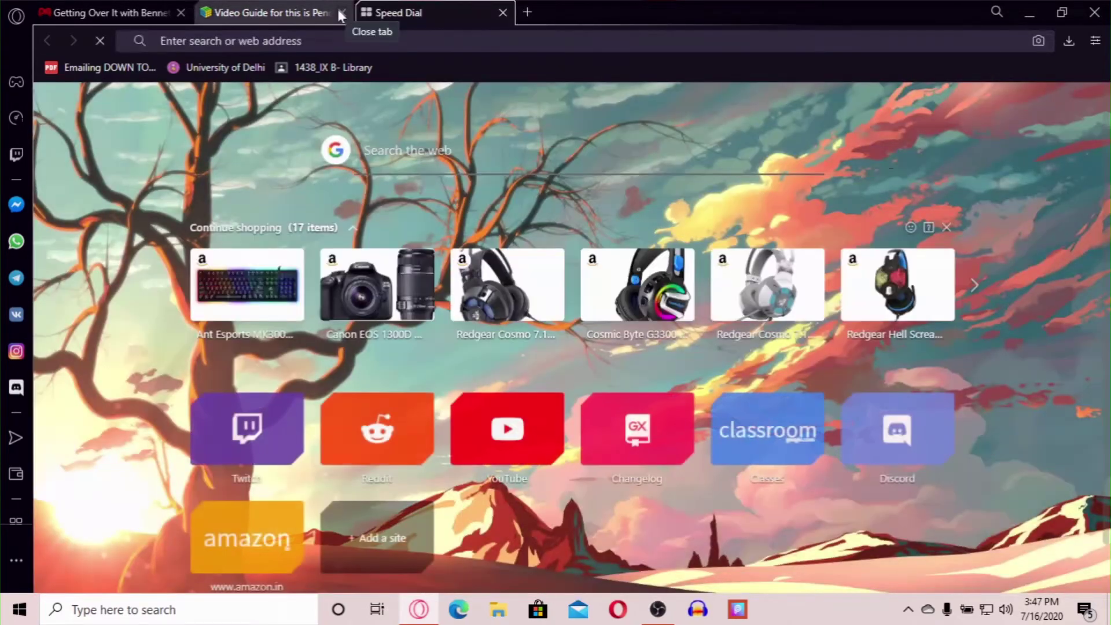
{"action": "left_click", "coordinate": [341, 13]}
{"action": "left_click", "coordinate": [183, 13]}
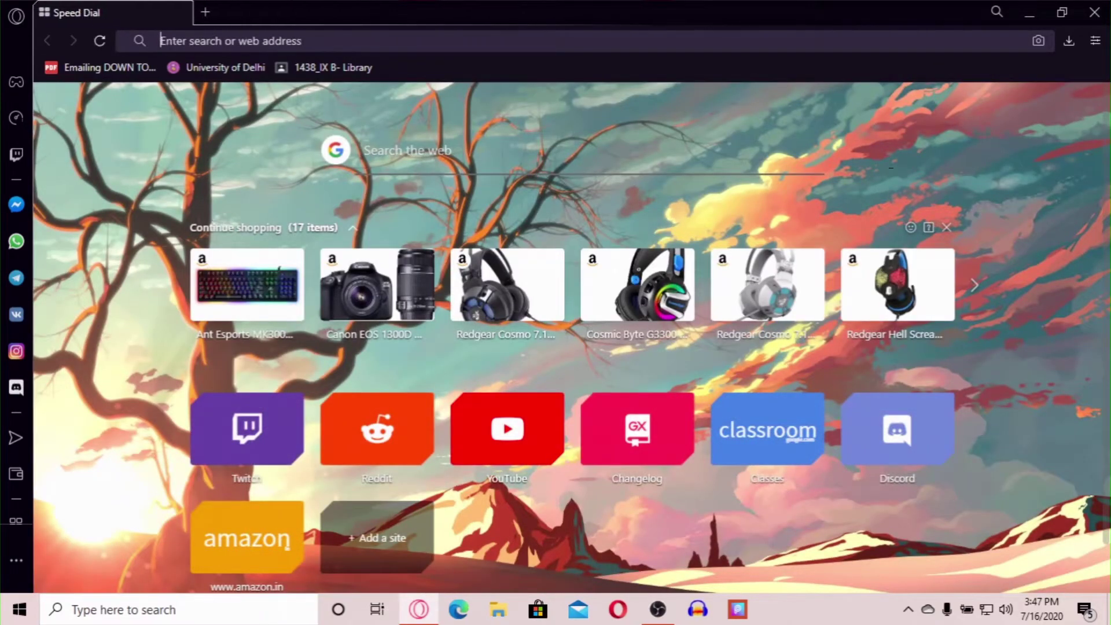
- Search the web for "winrar"
{"action": "left_click", "coordinate": [371, 150]}
{"action": "type", "text": "wina"}
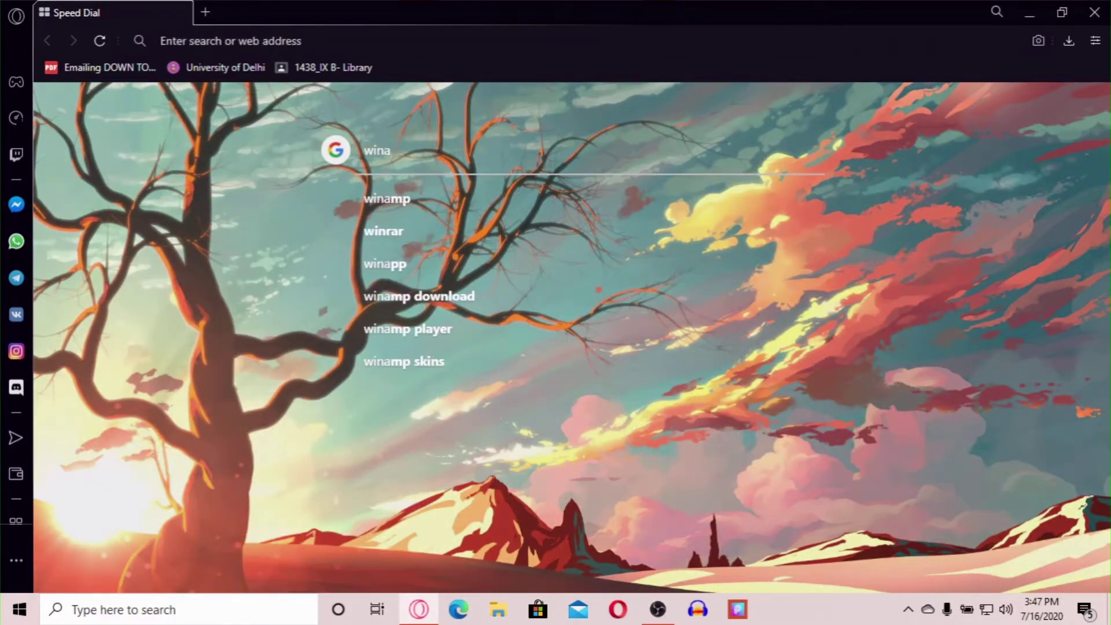
{"action": "key", "text": "BackSpace"}
{"action": "type", "text": "rar"}
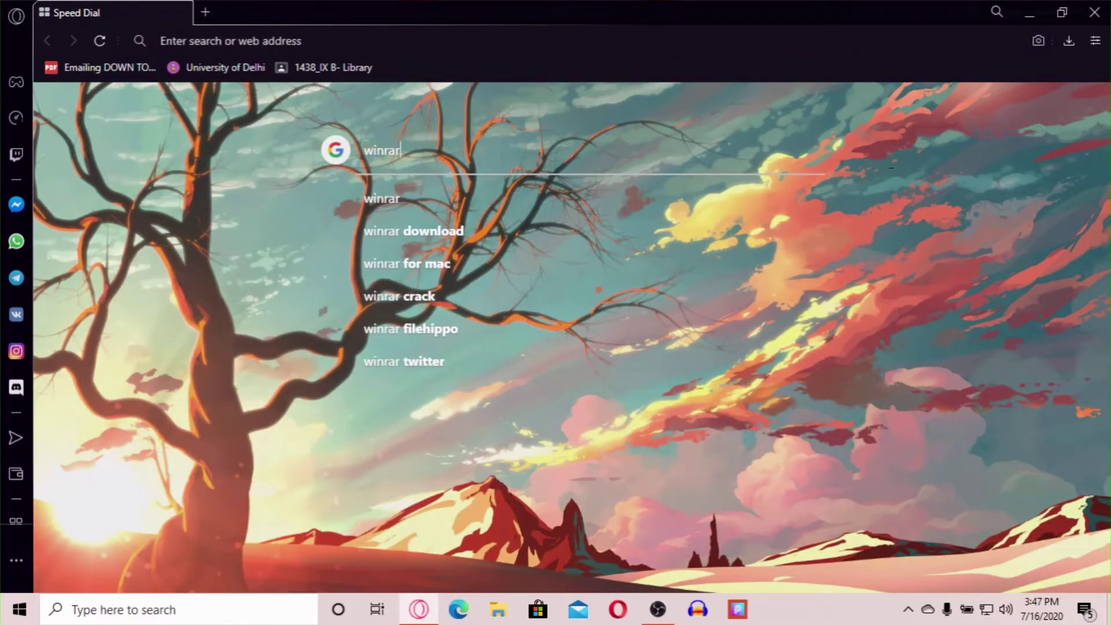
{"action": "key", "text": "Return"}
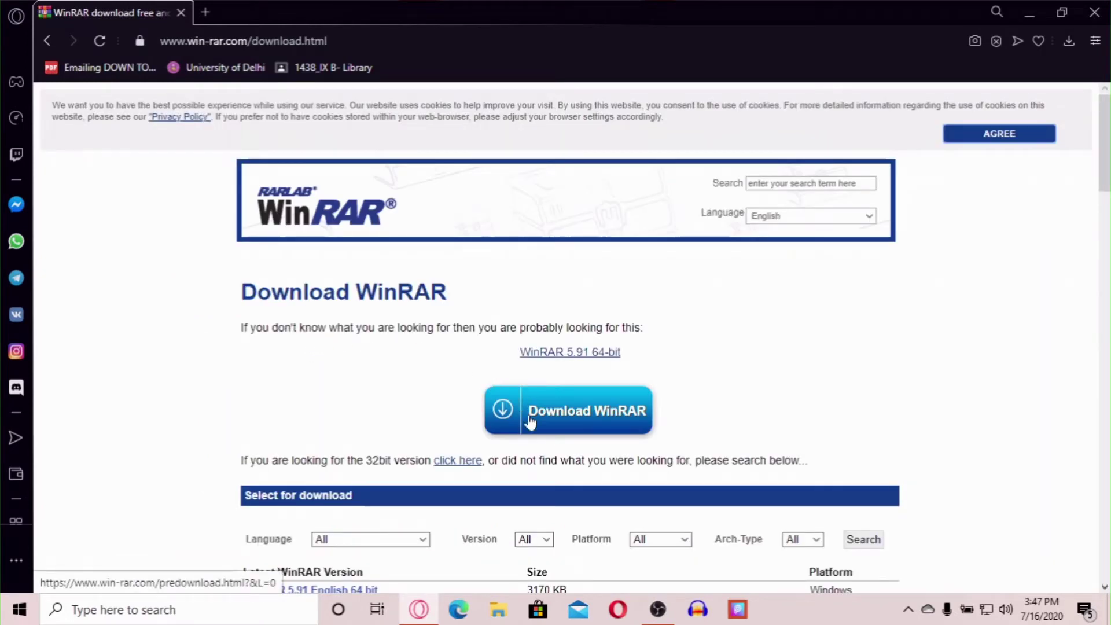
- Request the WinRAR 64-bit installer from the official download page and cancel saving it
{"action": "left_click", "coordinate": [530, 423]}
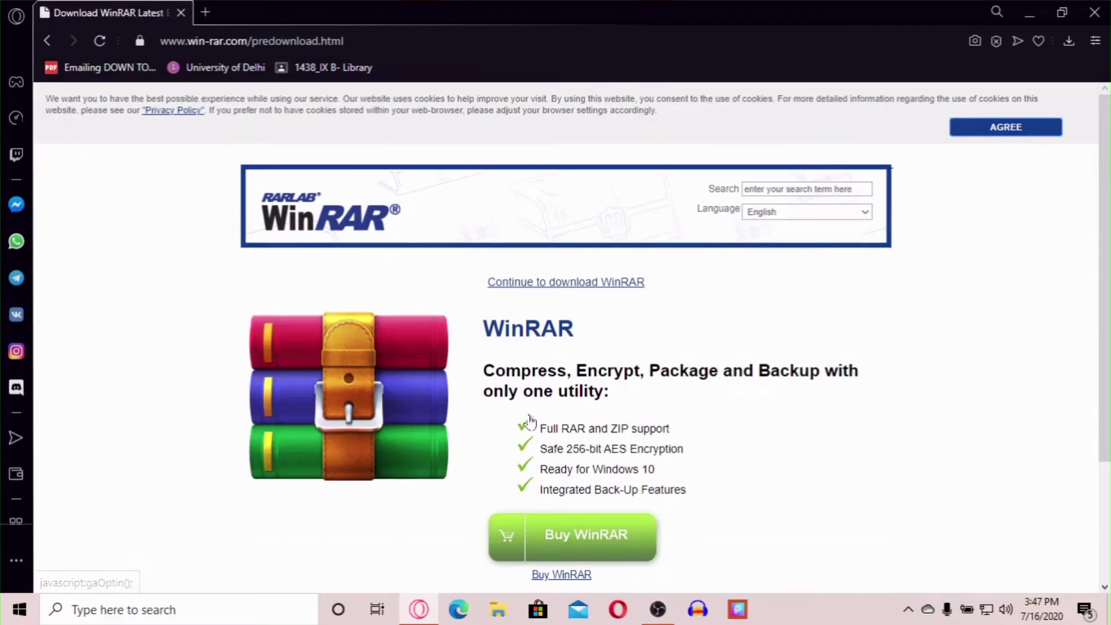
{"action": "scroll", "coordinate": [560, 453], "scroll_direction": "down", "scroll_amount": 3}
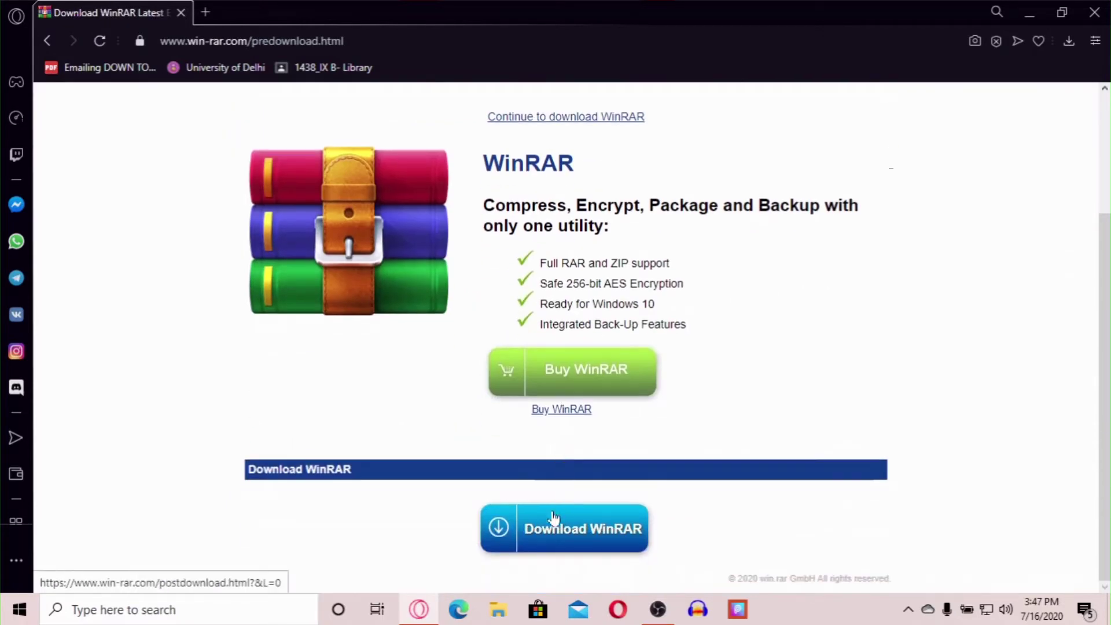
{"action": "left_click", "coordinate": [554, 528]}
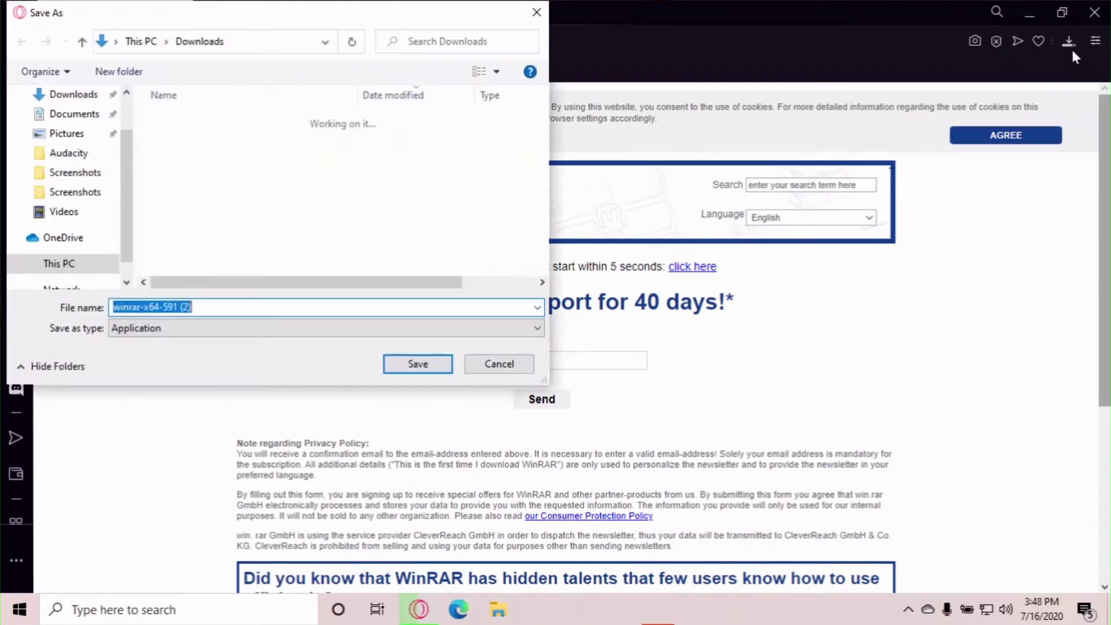
{"action": "left_click", "coordinate": [496, 371]}
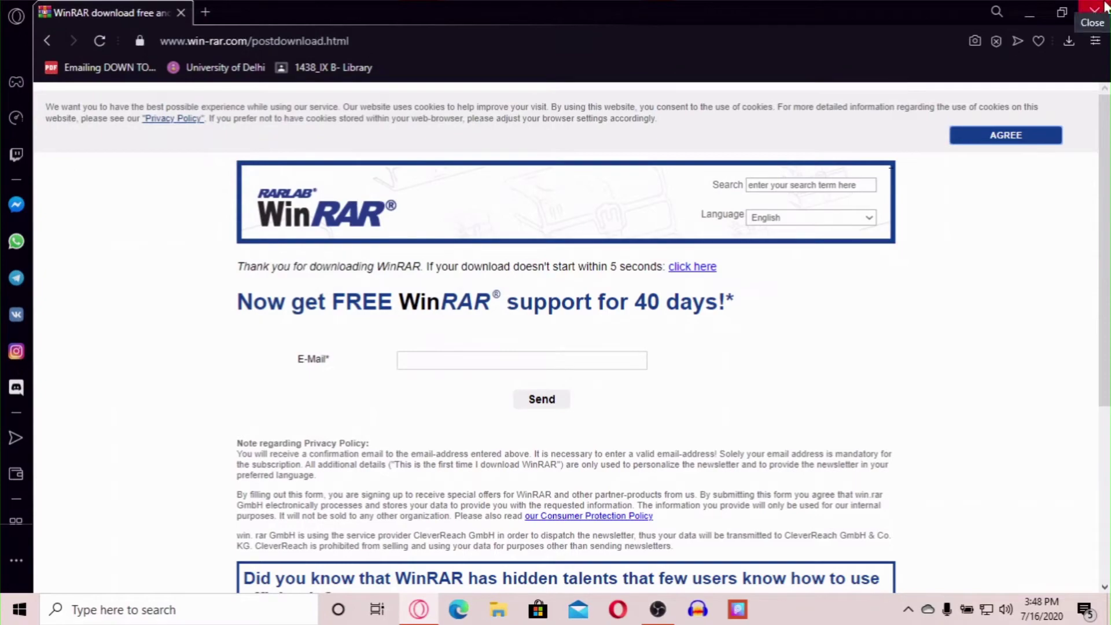
- Close the browser and refresh the desktop
{"action": "left_click", "coordinate": [1104, 9]}
{"action": "right_click", "coordinate": [823, 132]}
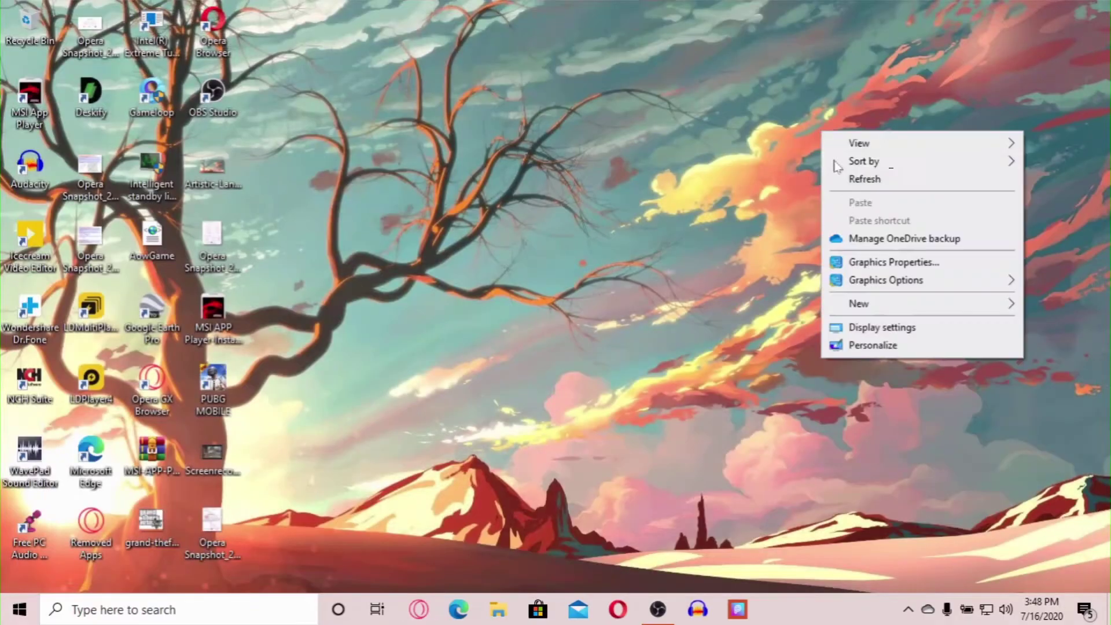
{"action": "left_click", "coordinate": [873, 179]}
{"action": "right_click", "coordinate": [872, 176]}
{"action": "left_click", "coordinate": [891, 223]}
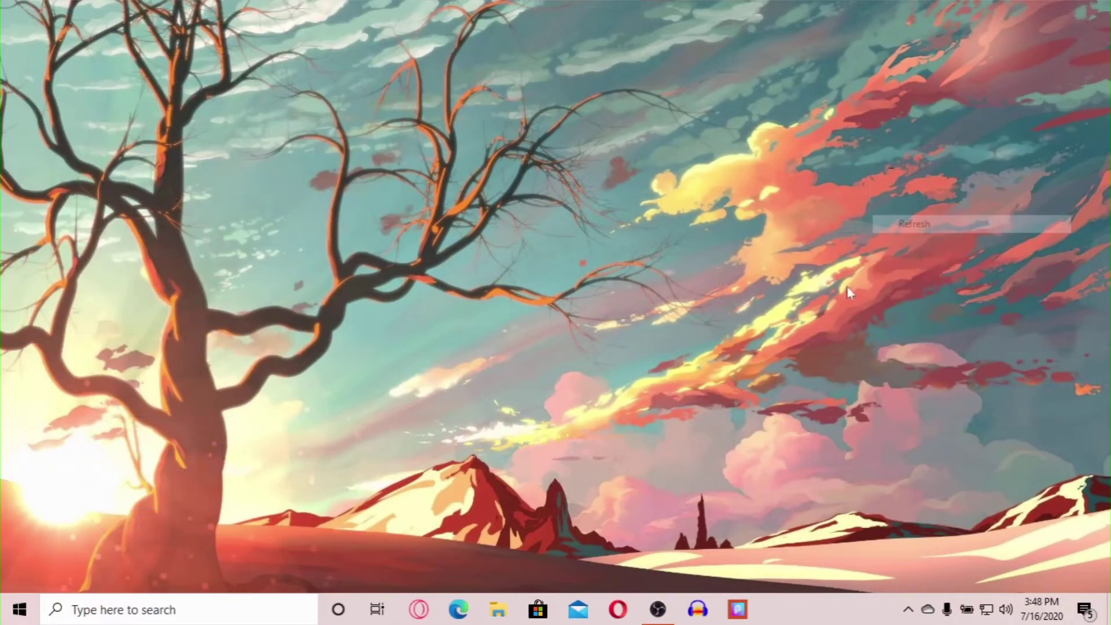
- Move the _Oceanofgames.com_Getting_Over_It_with_Bennett_Foddy archive from Downloads to the desktop, close the folder window and refresh the desktop
{"action": "left_click", "coordinate": [499, 611]}
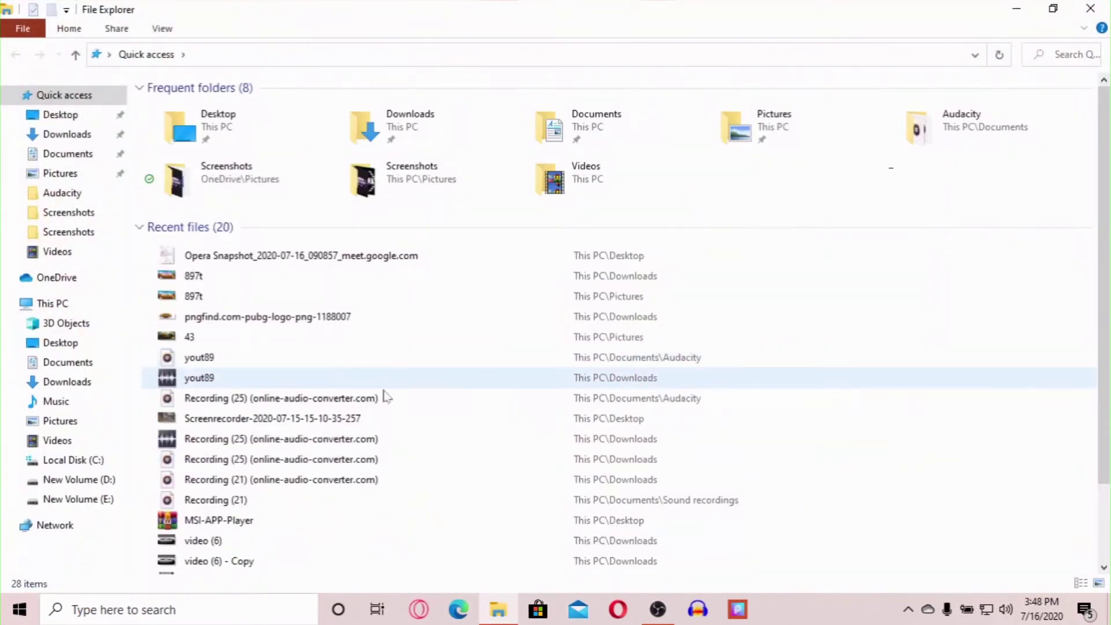
{"action": "left_click", "coordinate": [80, 385]}
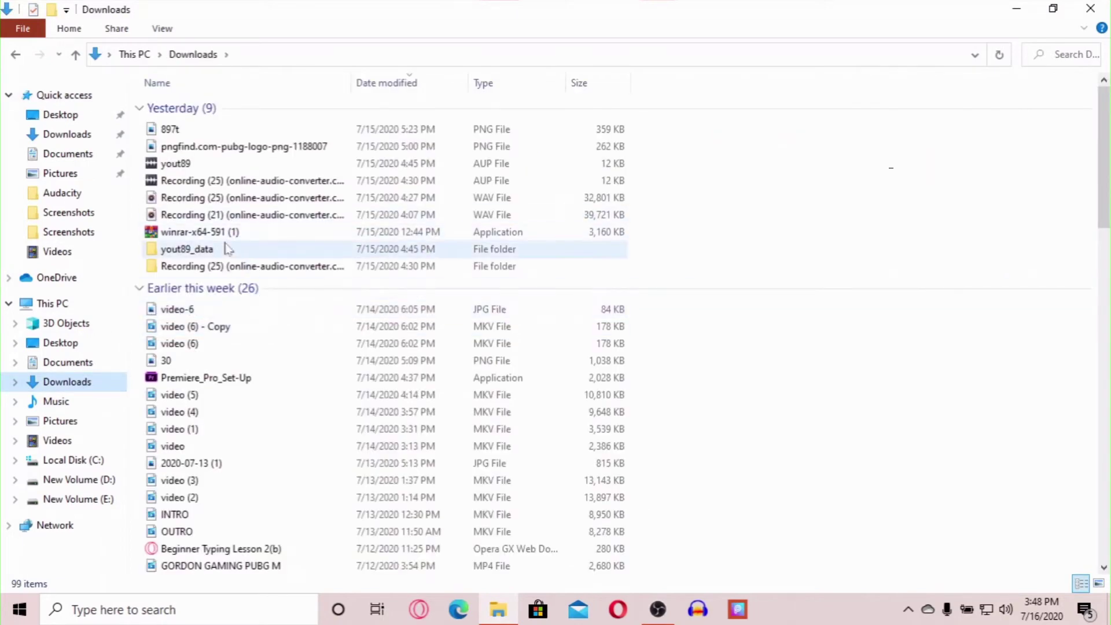
{"action": "scroll", "coordinate": [200, 347], "scroll_direction": "down", "scroll_amount": 4}
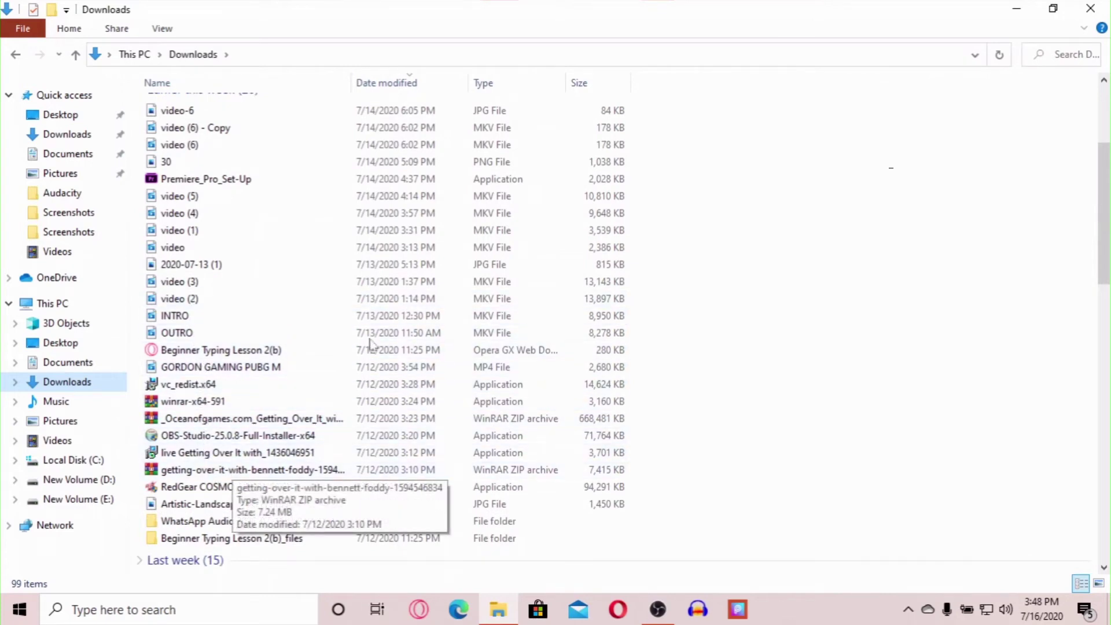
{"action": "double_click", "coordinate": [754, 8]}
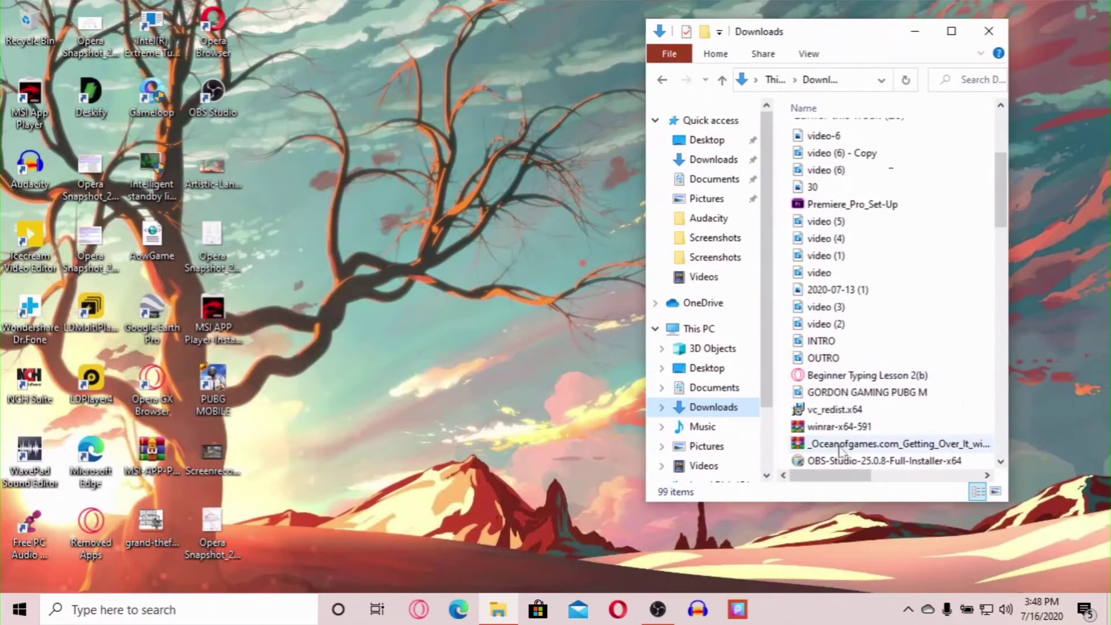
{"action": "left_click_drag", "start_coordinate": [840, 450], "coordinate": [414, 440]}
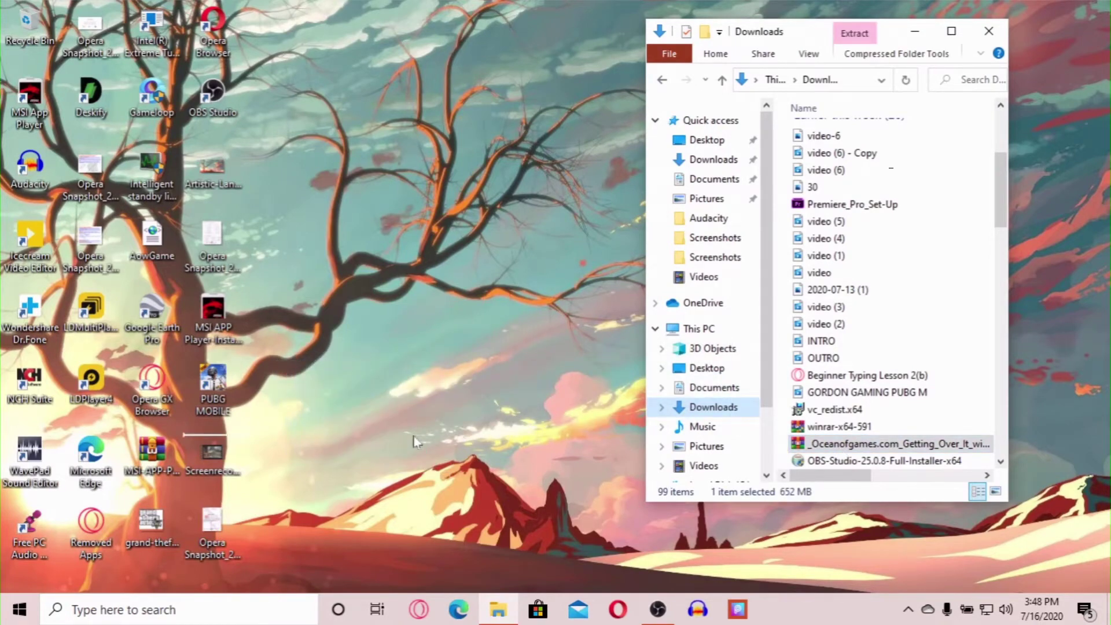
{"action": "left_click", "coordinate": [988, 31]}
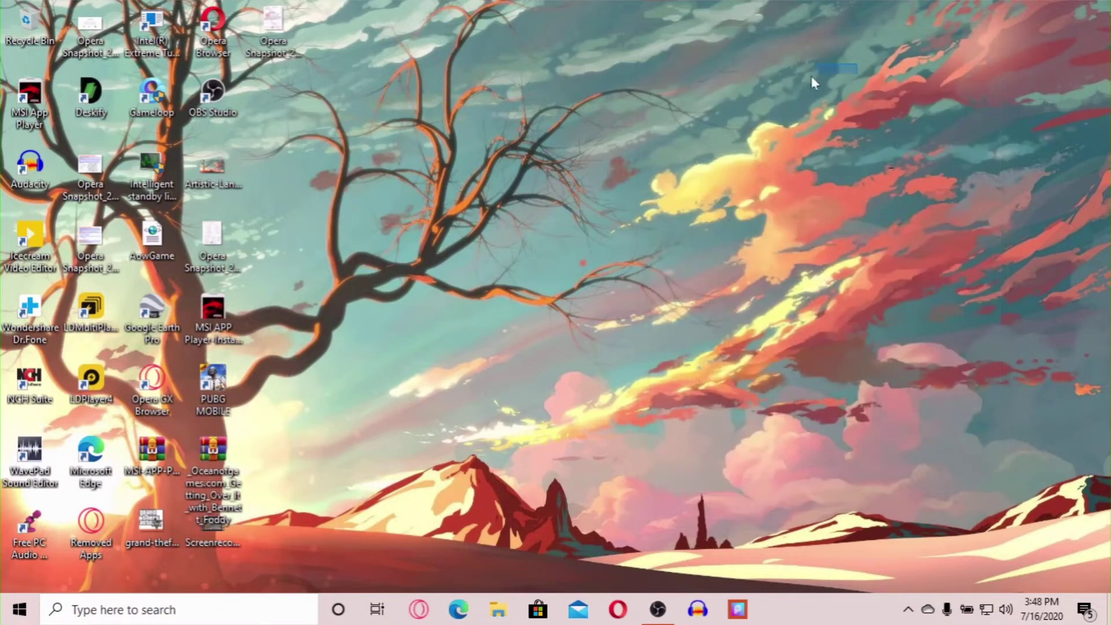
{"action": "right_click", "coordinate": [858, 65]}
{"action": "left_click", "coordinate": [903, 113]}
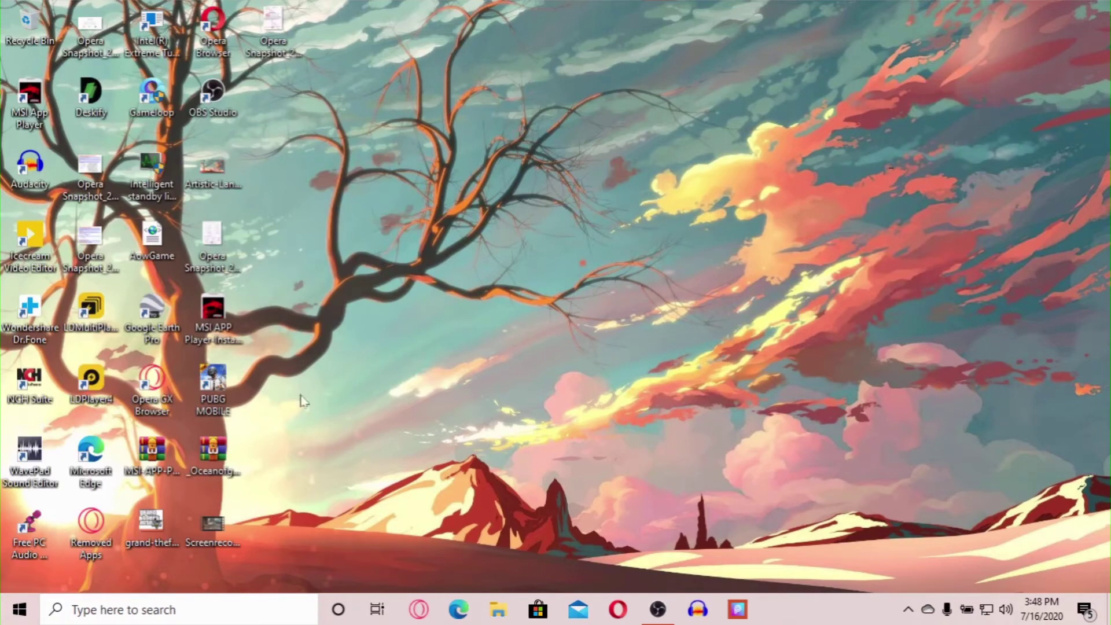
- Extract the Getting Over It archive directly onto the desktop with Extract Here and refresh the desktop
{"action": "left_click", "coordinate": [213, 450]}
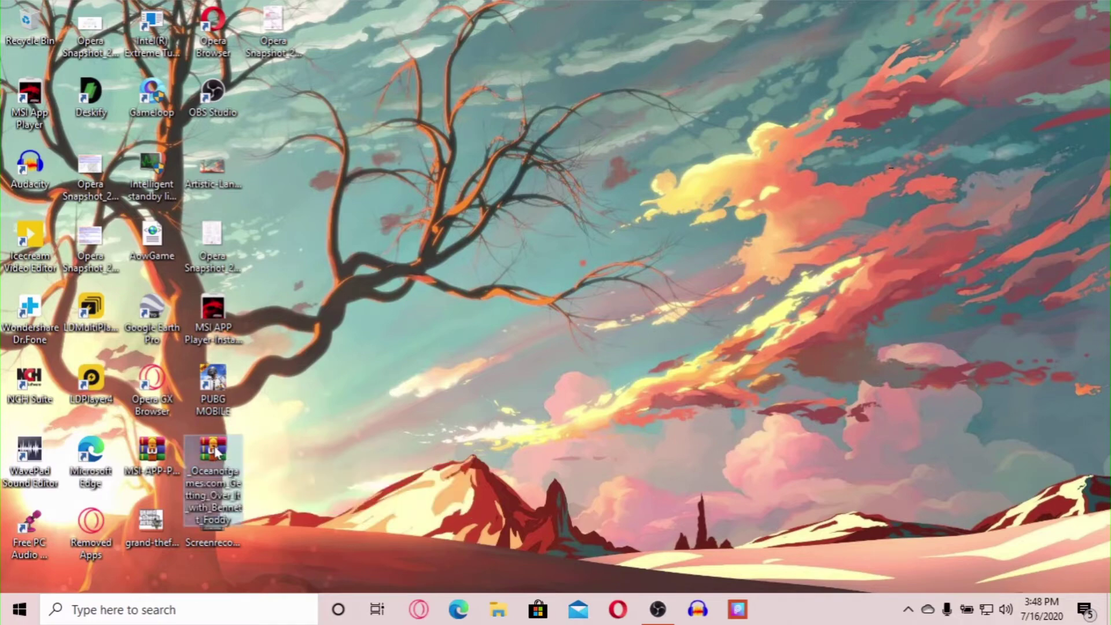
{"action": "right_click", "coordinate": [215, 446]}
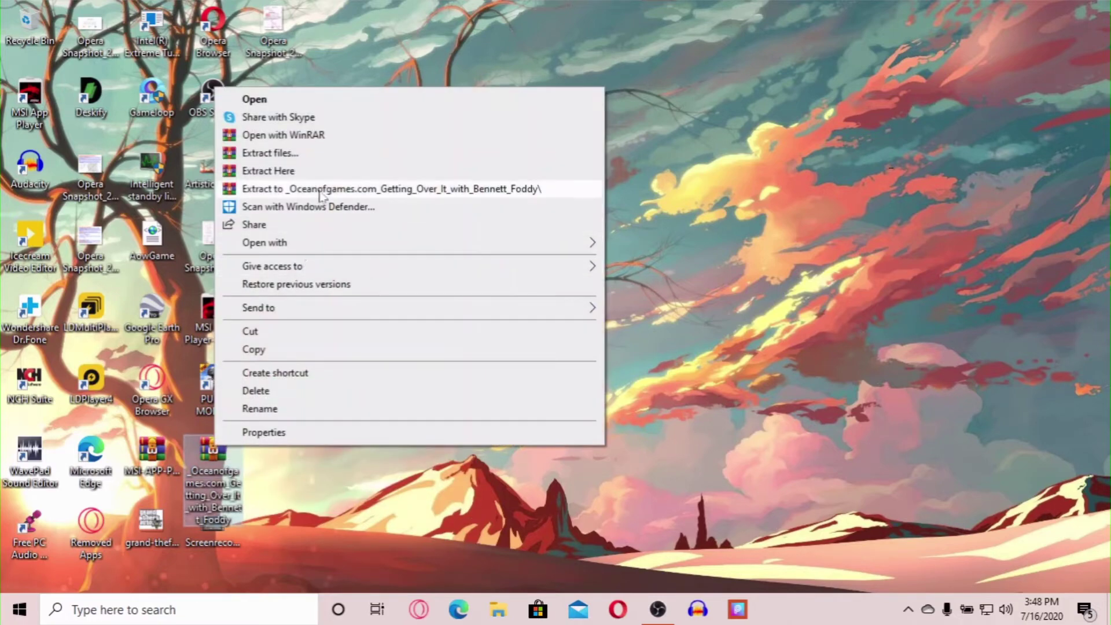
{"action": "left_click", "coordinate": [321, 172]}
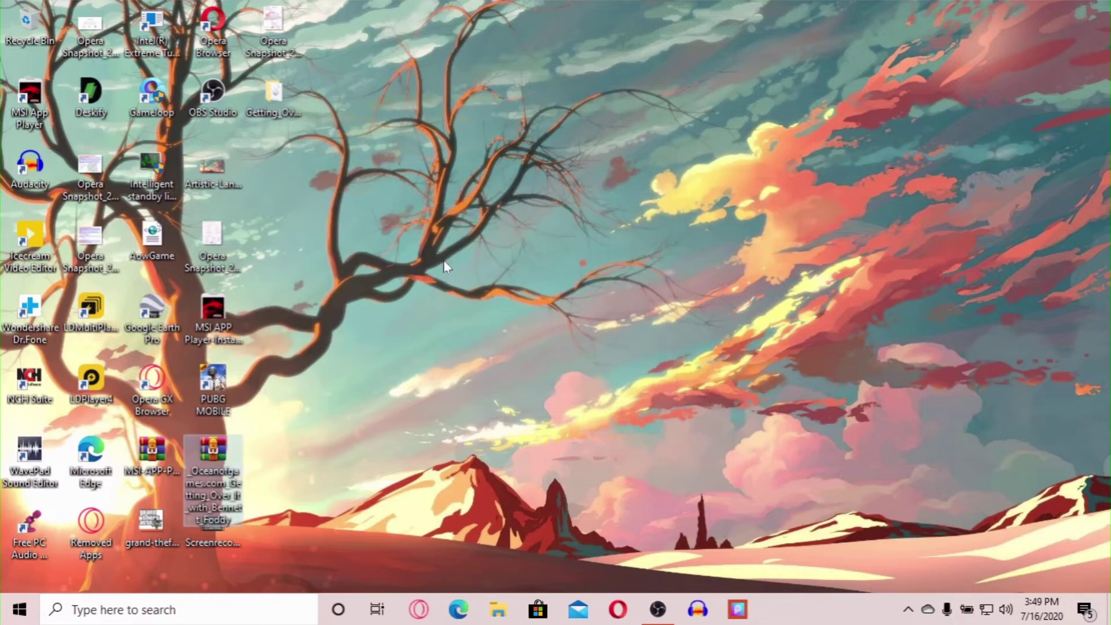
{"action": "right_click", "coordinate": [444, 259]}
{"action": "left_click", "coordinate": [520, 304]}
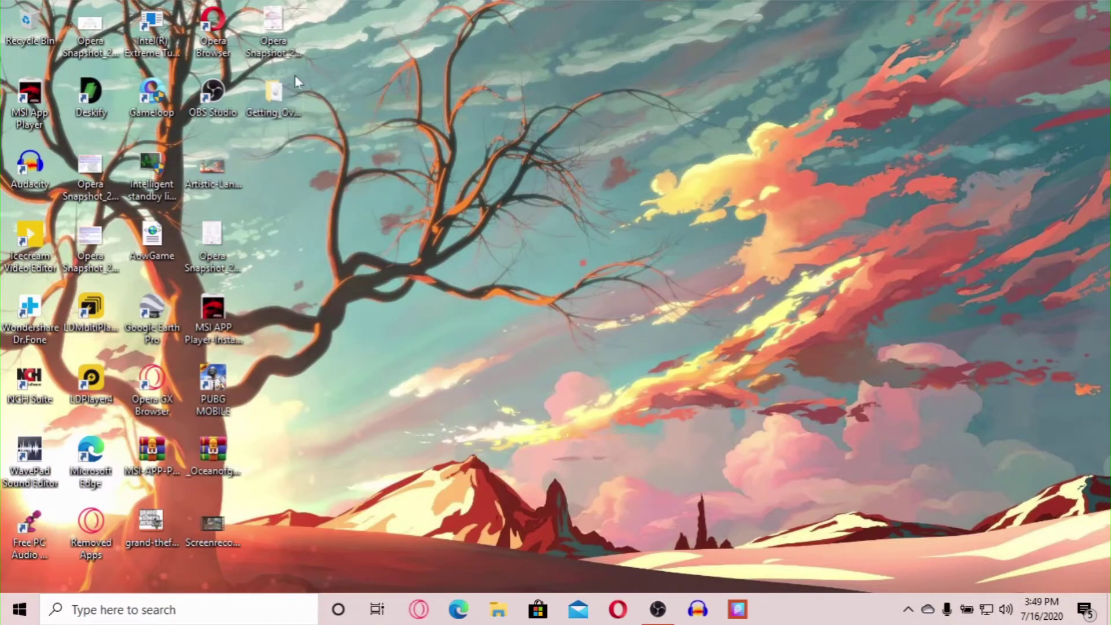
- Open the extracted Getting_Over_It_with_Bennett_Foddy folder in a maximized window and mount the Game_Setup_DVD disc image
{"action": "double_click", "coordinate": [272, 92]}
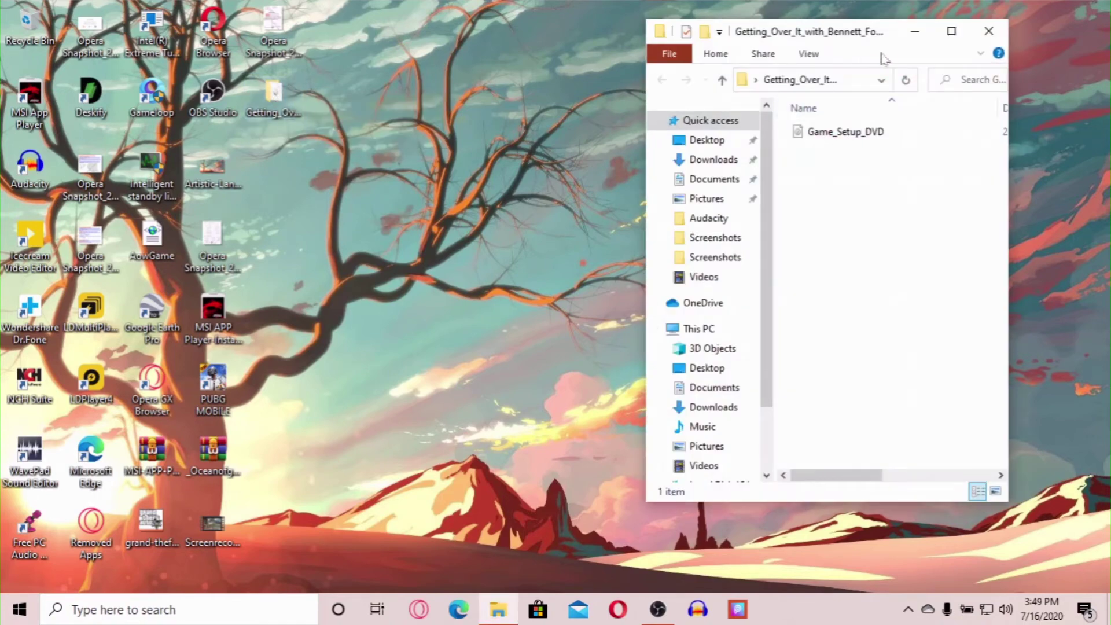
{"action": "left_click", "coordinate": [937, 37]}
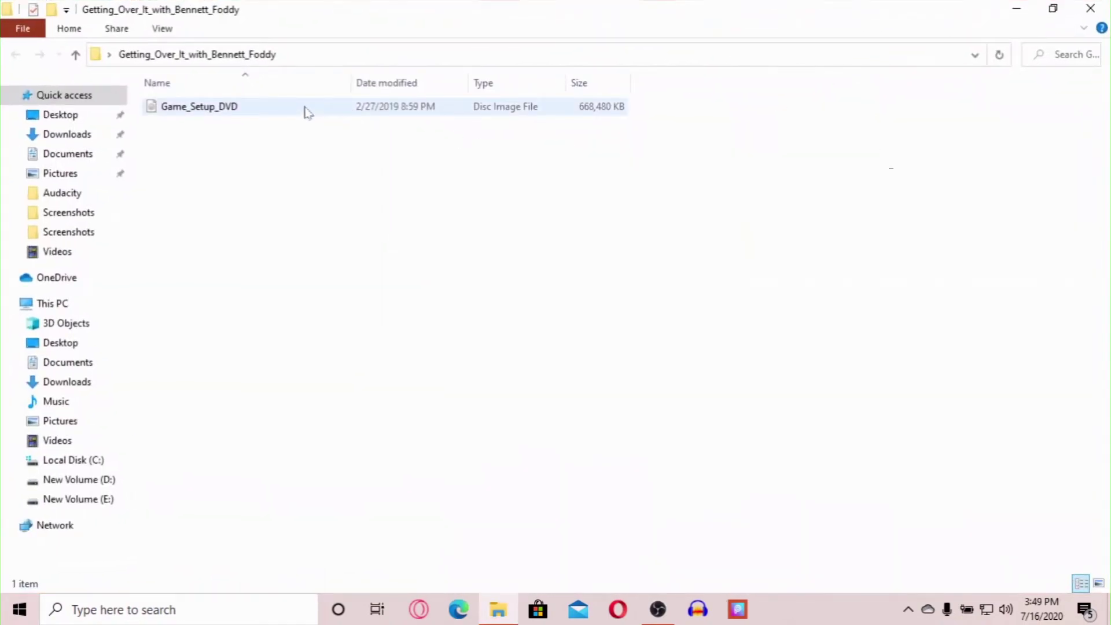
{"action": "left_click", "coordinate": [306, 112]}
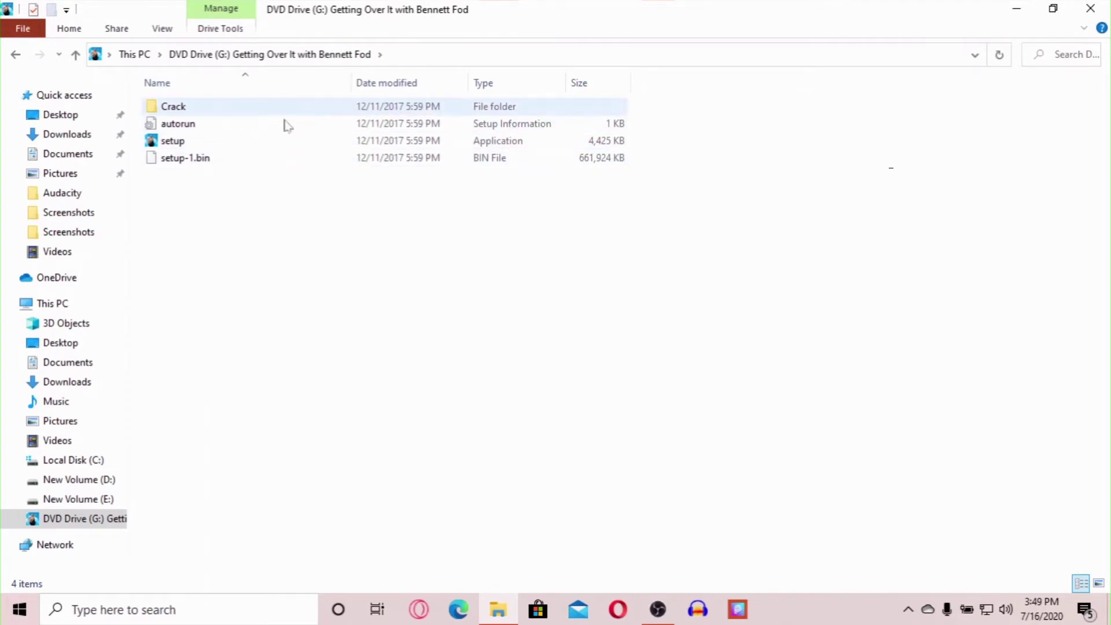
- Launch the setup application from the mounted DVD drive and accept its opening prompts
{"action": "double_click", "coordinate": [257, 150]}
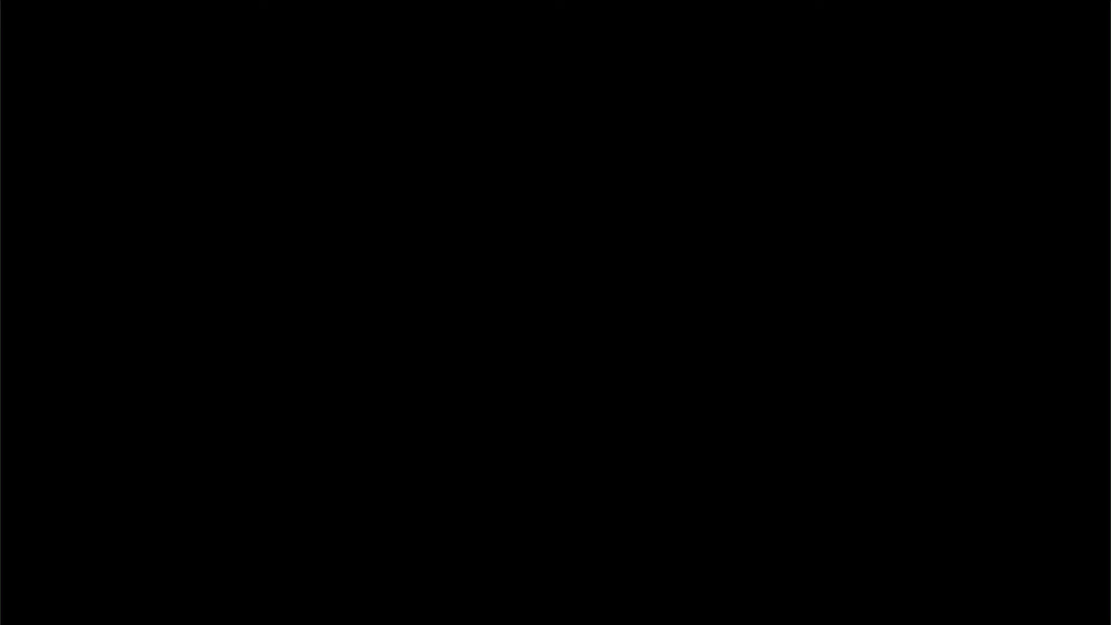
{"action": "left_click", "coordinate": [478, 380]}
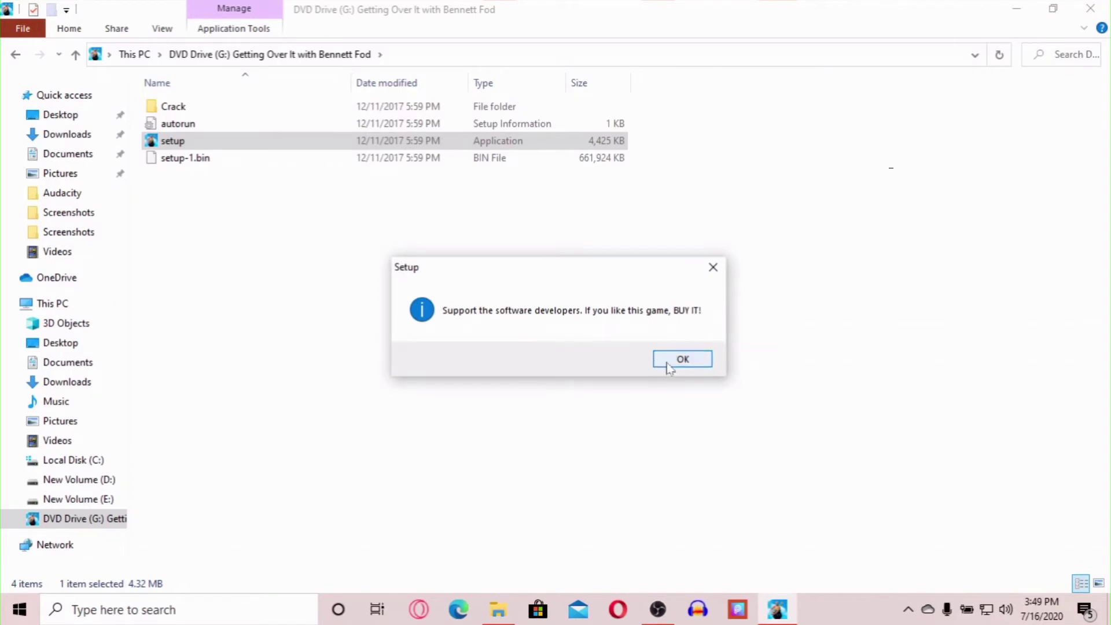
{"action": "left_click", "coordinate": [669, 365]}
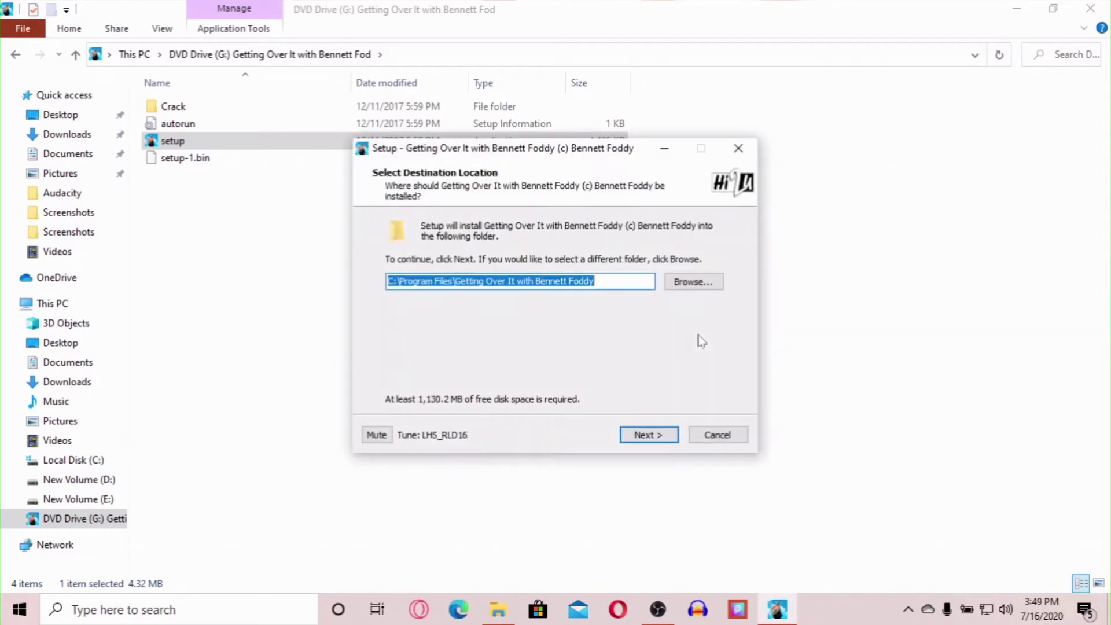
- Mute the installer music and start the installation with the default Program Files folder and the desktop and start menu icons
{"action": "left_click", "coordinate": [376, 435]}
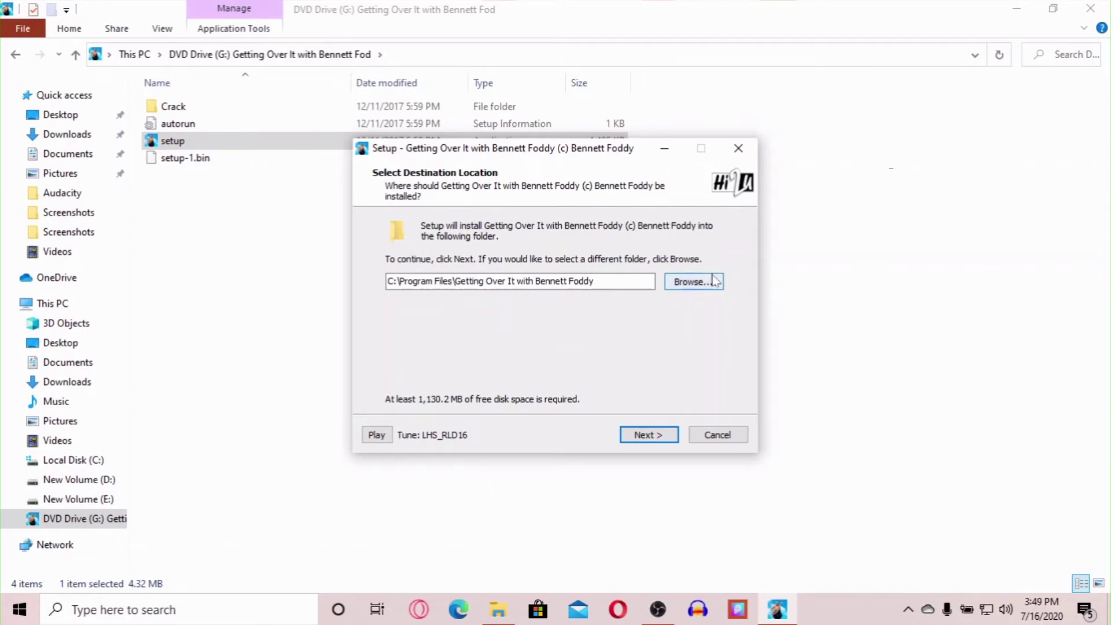
{"action": "left_click", "coordinate": [627, 443]}
{"action": "left_click", "coordinate": [641, 438]}
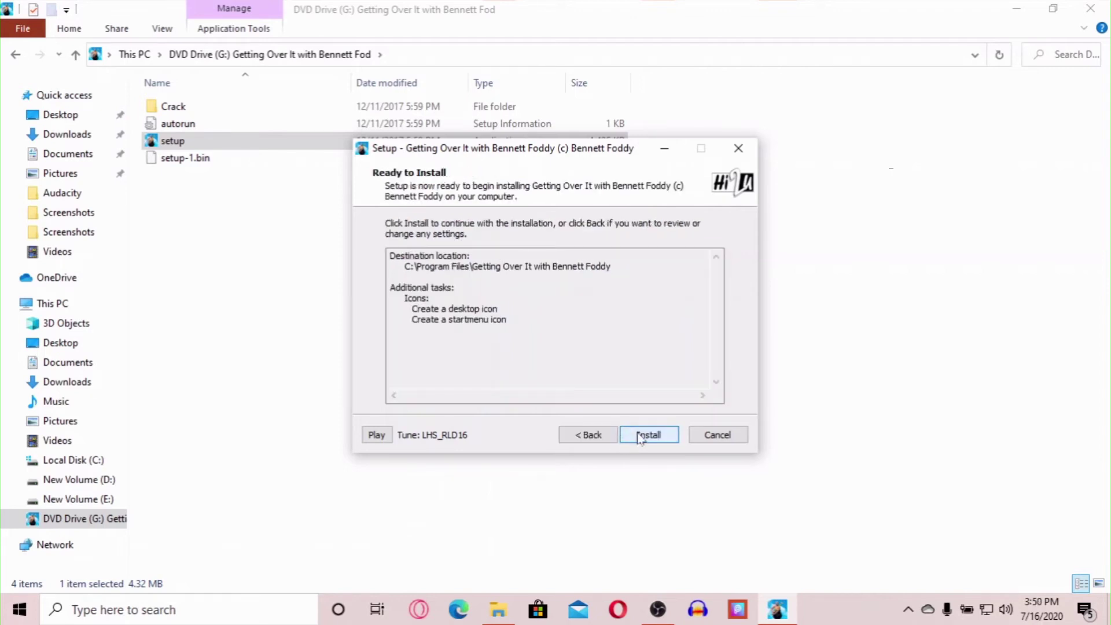
{"action": "left_click", "coordinate": [639, 438]}
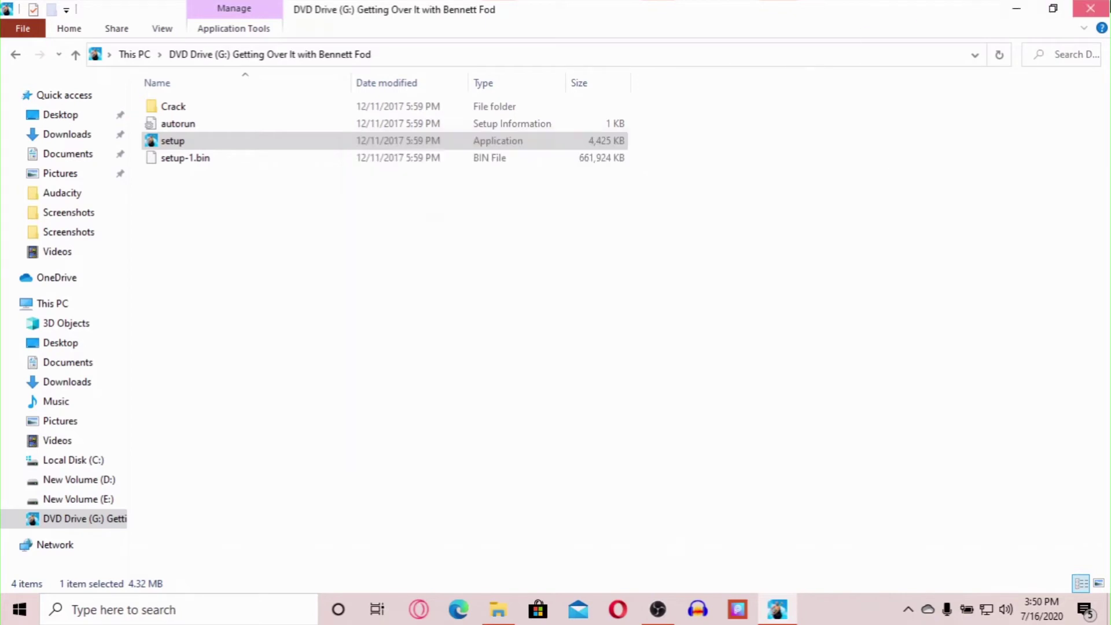
- Close the DVD drive folder window and refresh the desktop while the installation runs
{"action": "left_click", "coordinate": [1090, 8]}
{"action": "right_click", "coordinate": [891, 120]}
{"action": "left_click", "coordinate": [922, 169]}
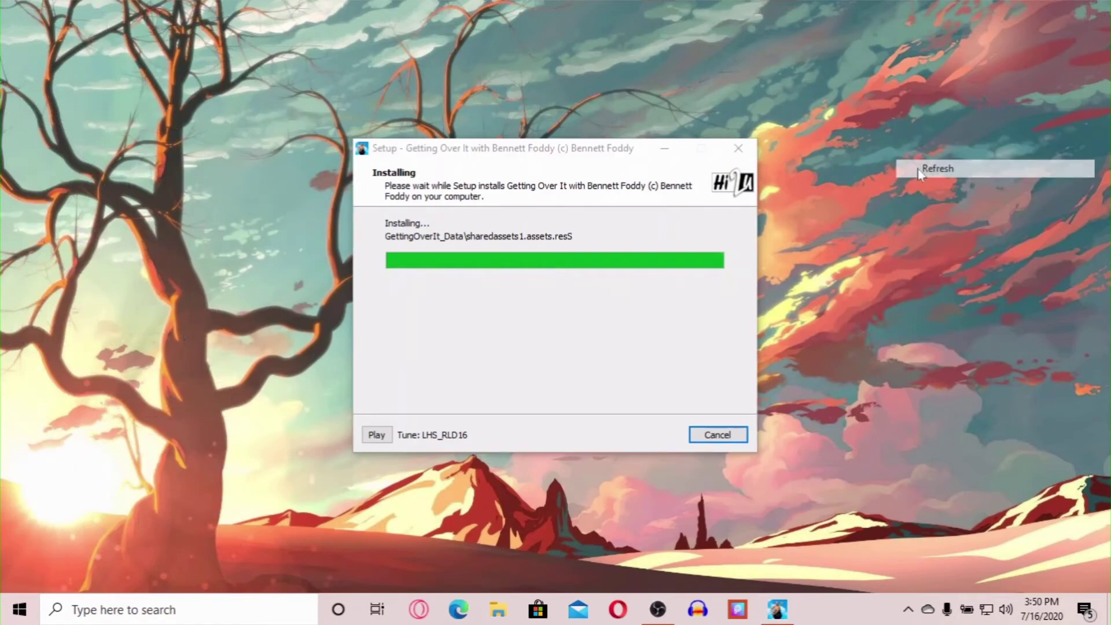
{"action": "right_click", "coordinate": [920, 172]}
{"action": "left_click", "coordinate": [952, 216]}
{"action": "right_click", "coordinate": [955, 207]}
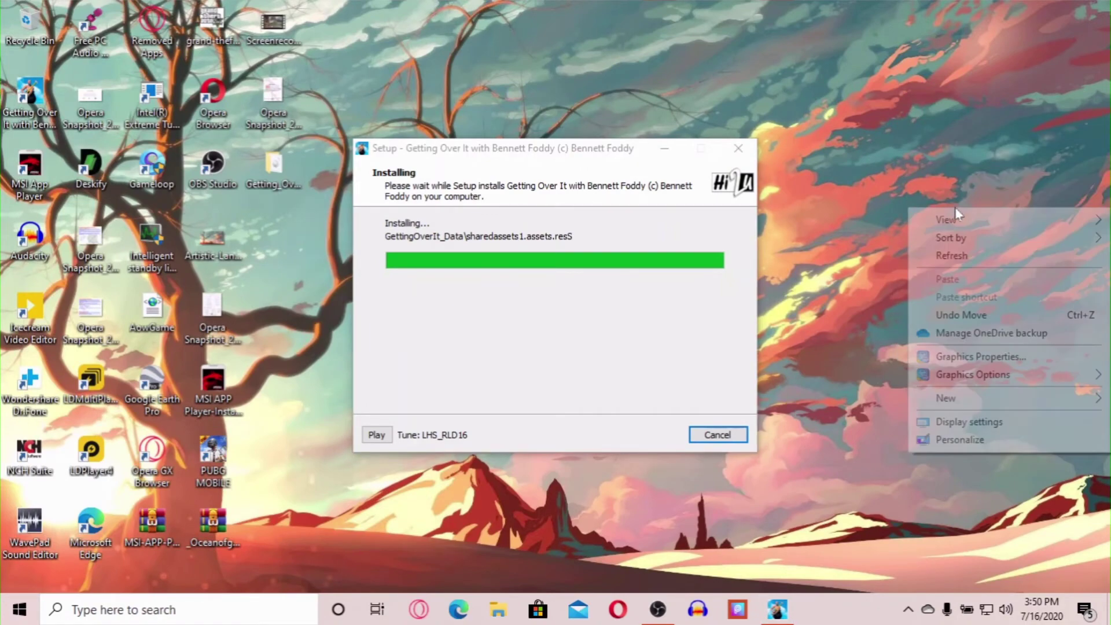
{"action": "left_click", "coordinate": [1019, 251]}
{"action": "right_click", "coordinate": [1019, 254]}
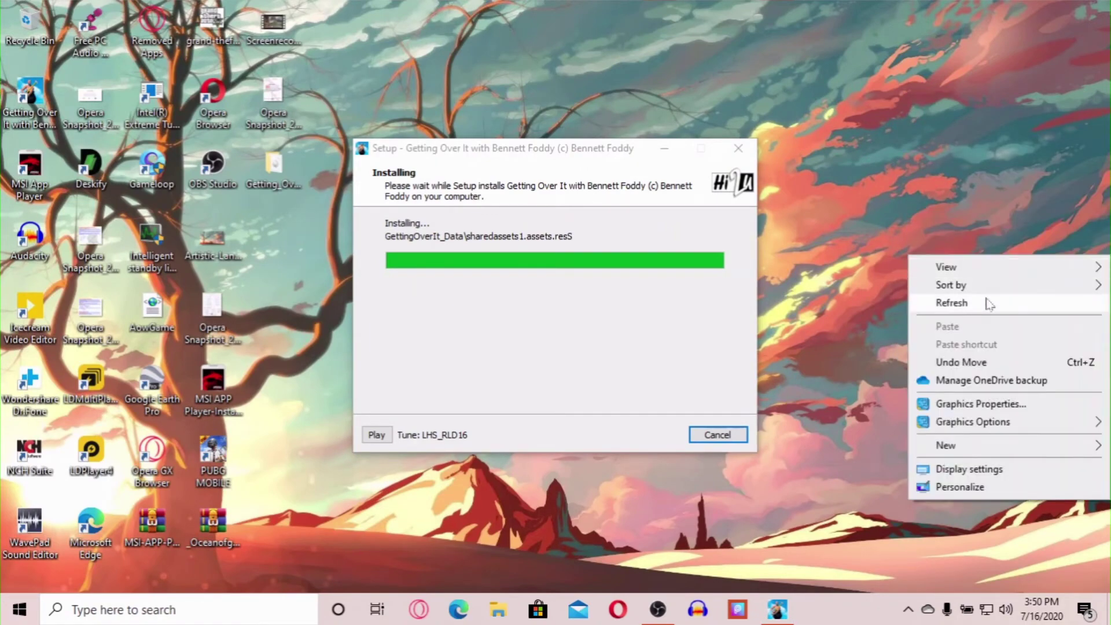
{"action": "left_click", "coordinate": [986, 302]}
{"action": "right_click", "coordinate": [984, 296]}
{"action": "mouse_move", "coordinate": [979, 330]}
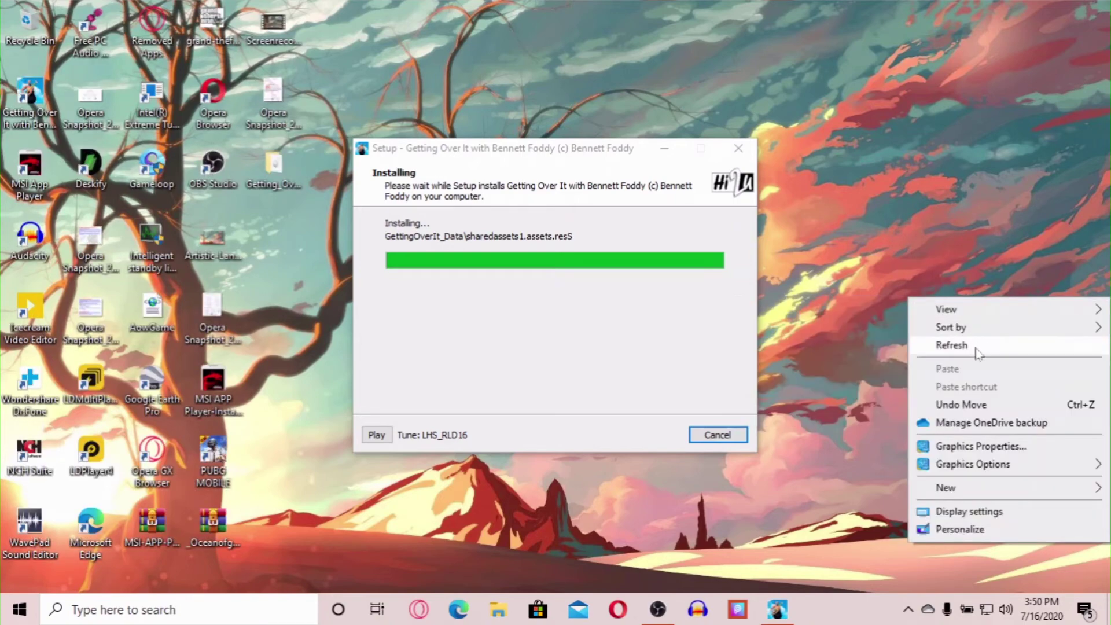
{"action": "left_click", "coordinate": [976, 349]}
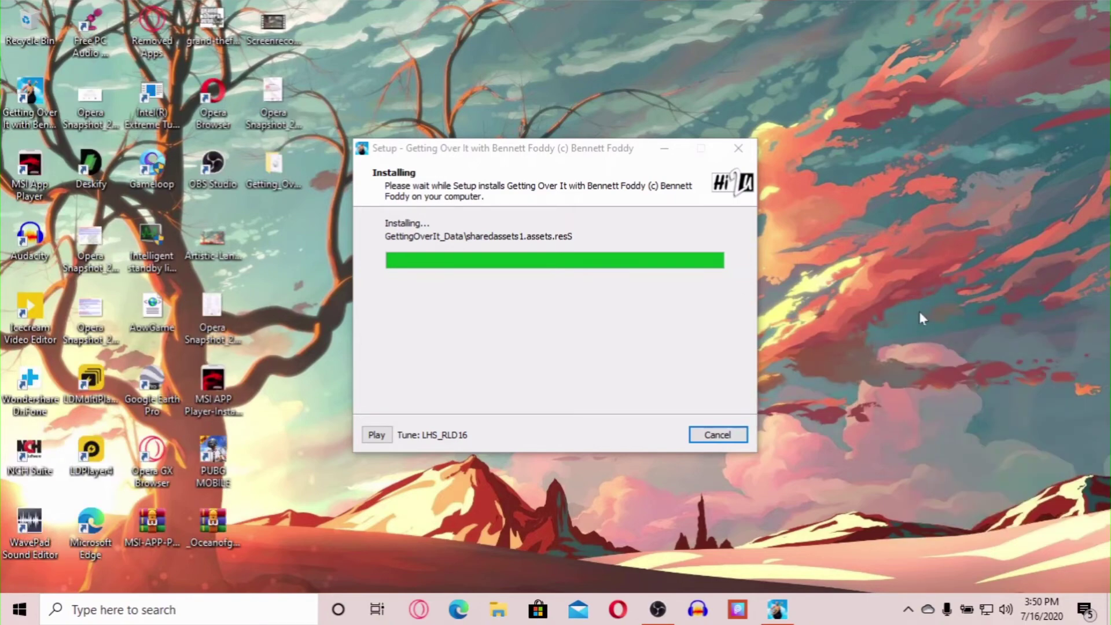
{"action": "right_click", "coordinate": [920, 313]}
{"action": "left_click", "coordinate": [957, 360]}
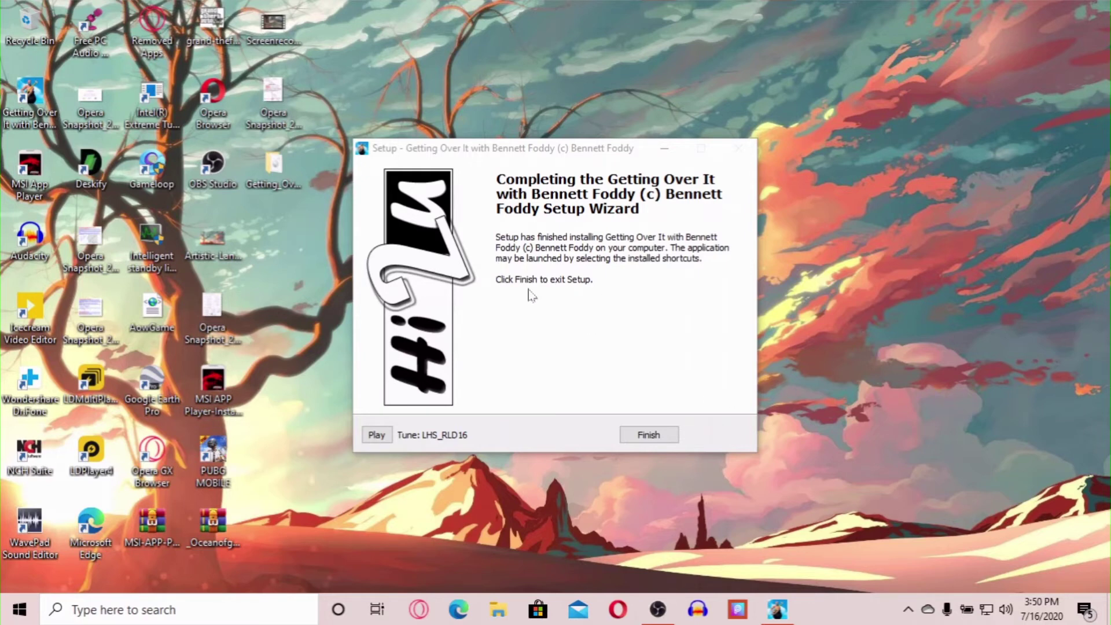
- Move the completed setup window higher on the desktop, finish the setup wizard and refresh the desktop
{"action": "left_click_drag", "start_coordinate": [523, 153], "coordinate": [529, 75]}
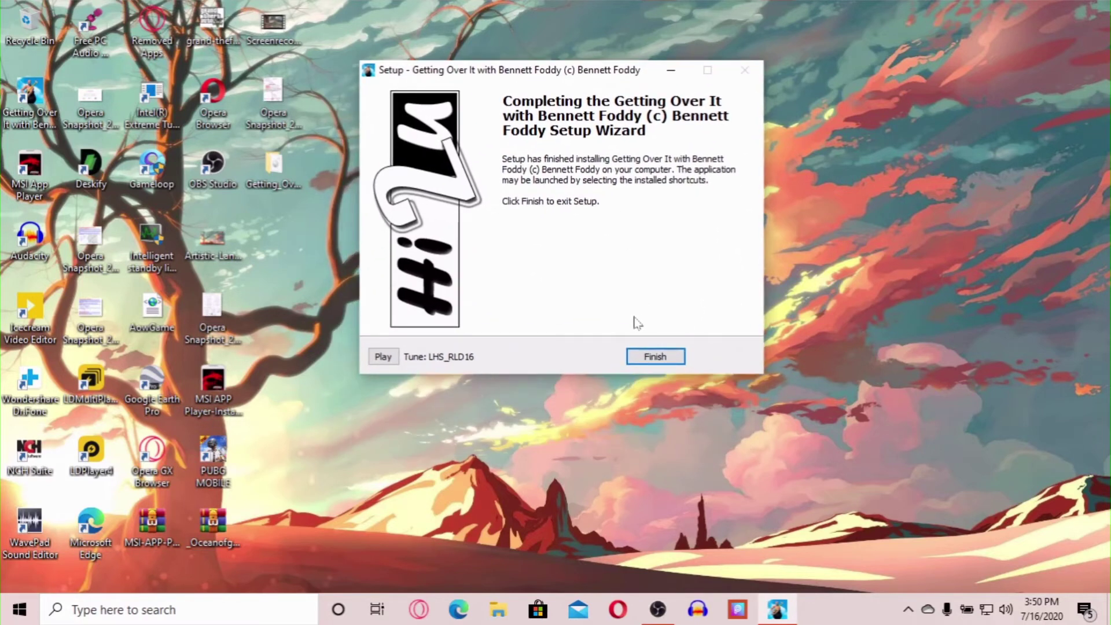
{"action": "left_click", "coordinate": [642, 357]}
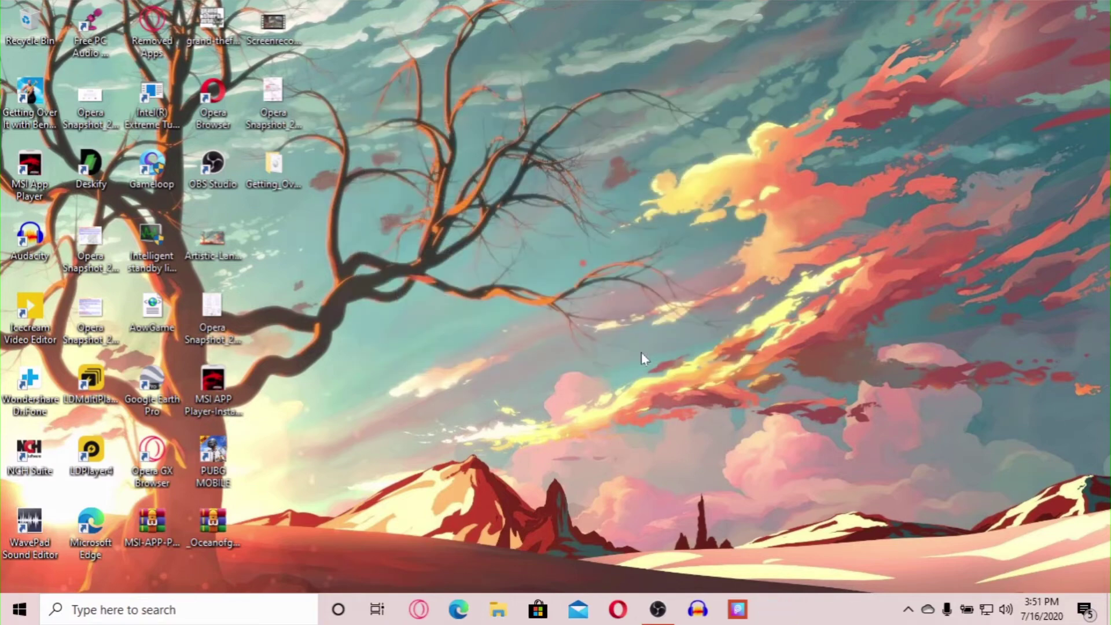
{"action": "right_click", "coordinate": [641, 343]}
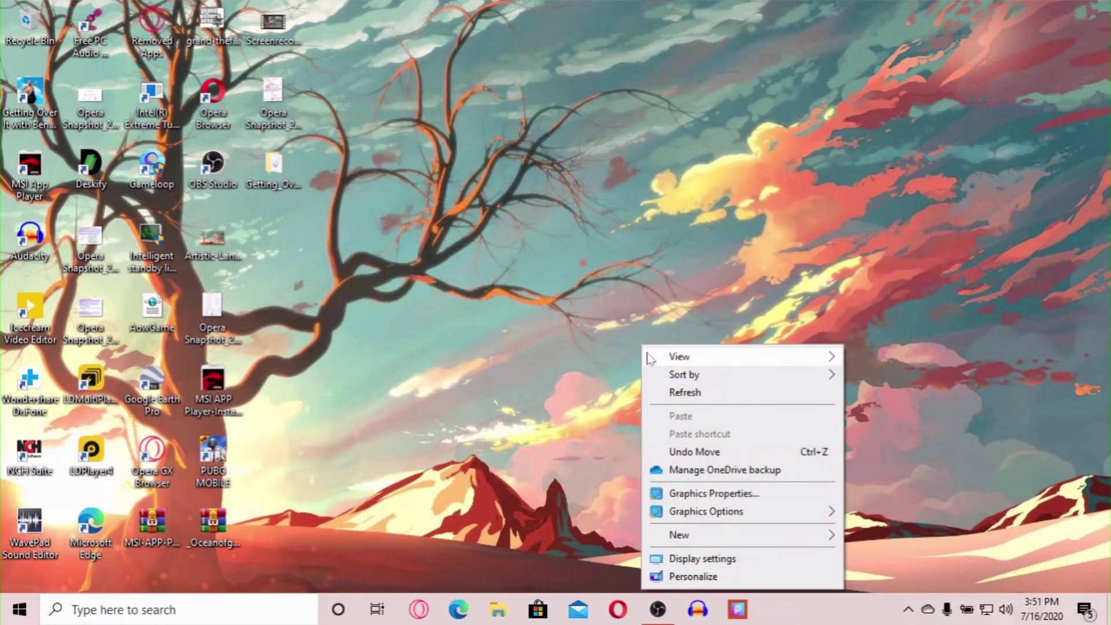
{"action": "left_click", "coordinate": [662, 386]}
{"action": "right_click", "coordinate": [755, 340]}
{"action": "left_click", "coordinate": [828, 388]}
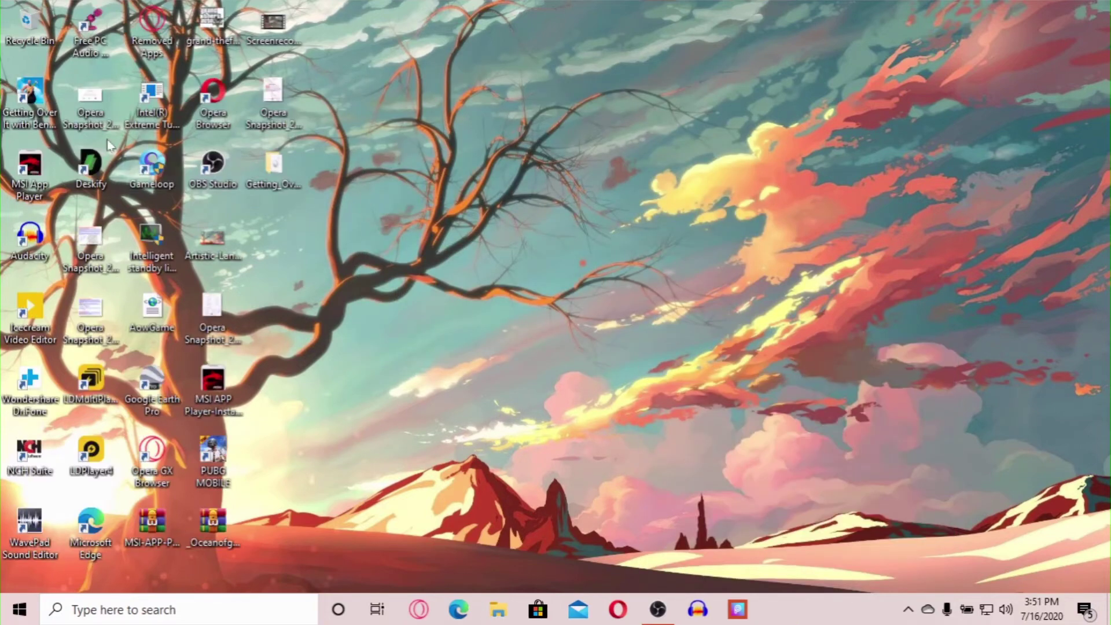
- Move the Getting Over It with Bennett Foddy shortcut to the end of the desktop icons and launch it
{"action": "left_click_drag", "start_coordinate": [34, 116], "coordinate": [289, 174]}
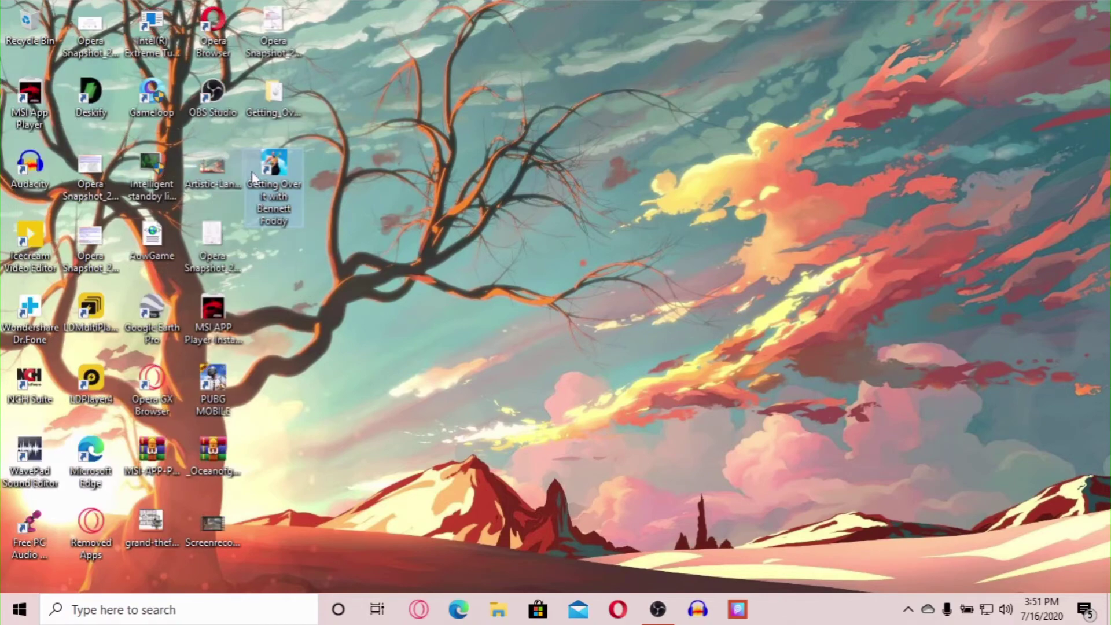
{"action": "double_click", "coordinate": [289, 175]}
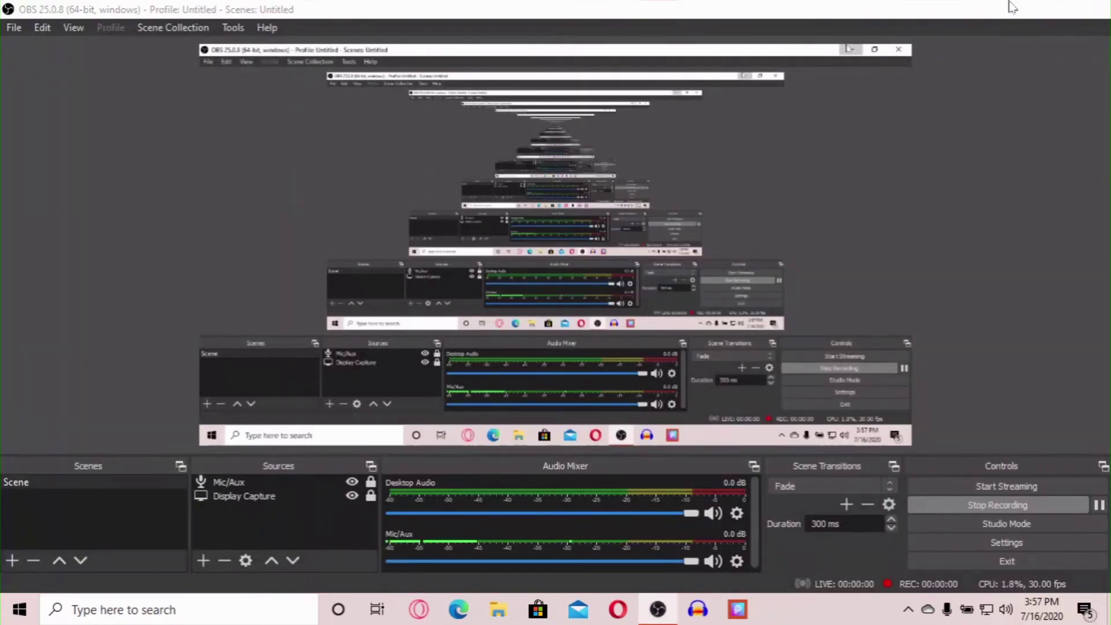
- Minimize the OBS window and refresh the desktop
{"action": "left_click", "coordinate": [1017, 8]}
{"action": "right_click", "coordinate": [726, 156]}
{"action": "left_click", "coordinate": [767, 203]}
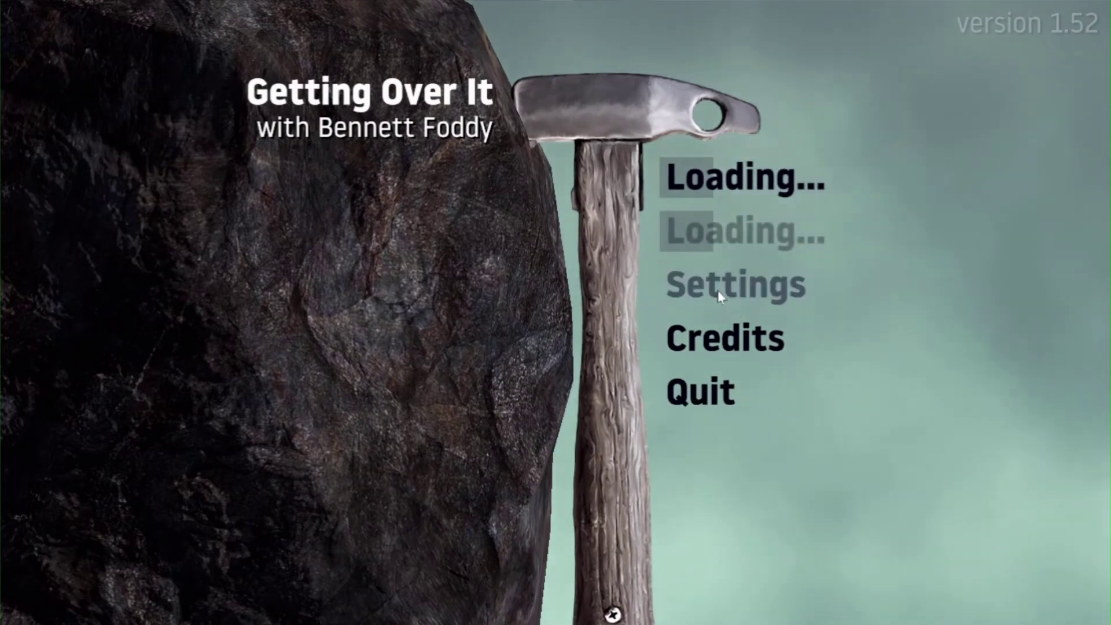
- Lower the game's effects volume to about one fifth, apply the settings and continue the saved game
{"action": "left_click", "coordinate": [717, 290]}
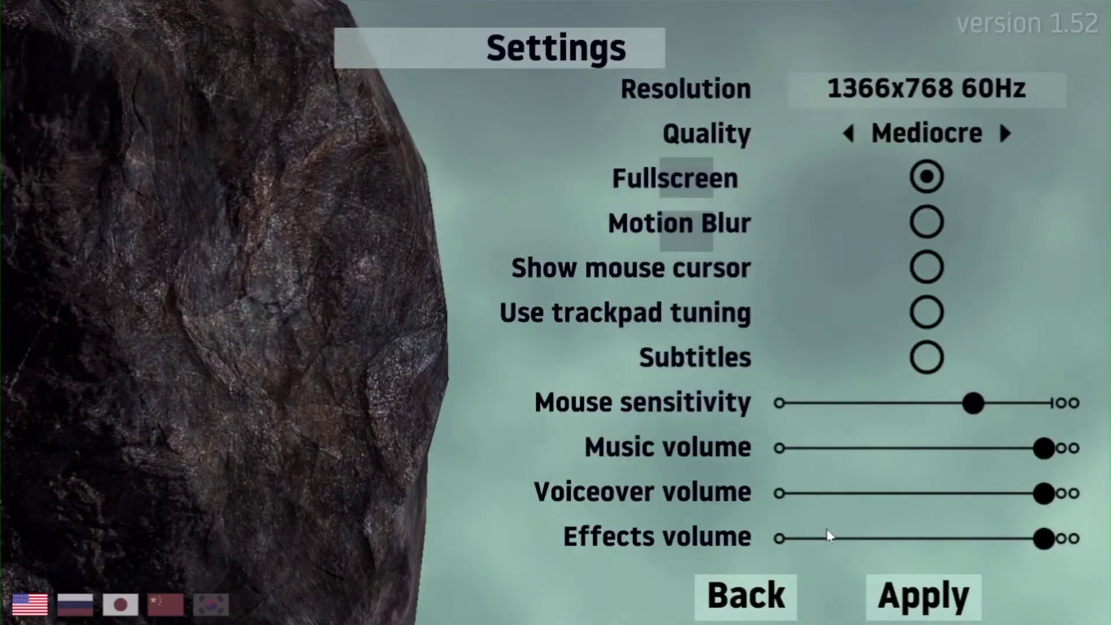
{"action": "left_click", "coordinate": [833, 540]}
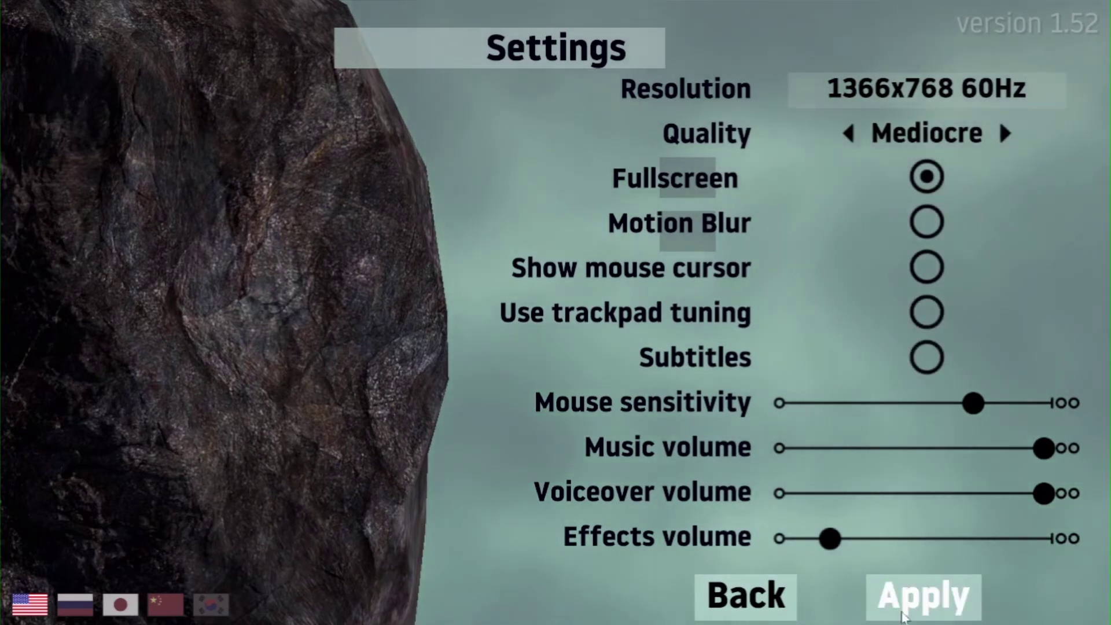
{"action": "left_click", "coordinate": [905, 616]}
{"action": "left_click", "coordinate": [426, 595]}
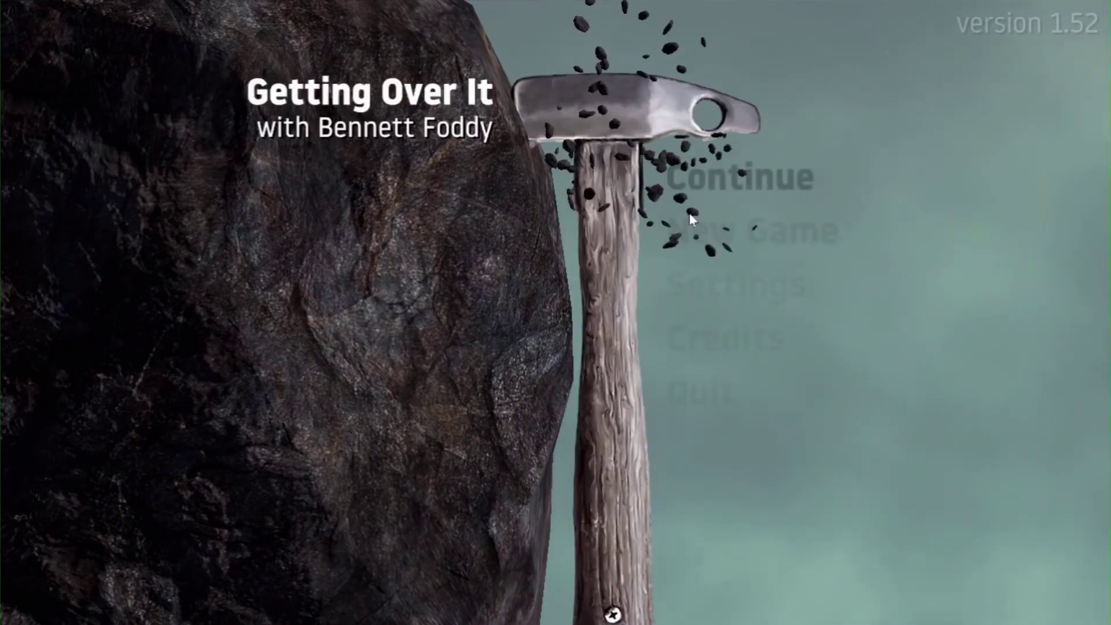
{"action": "left_click", "coordinate": [704, 180]}
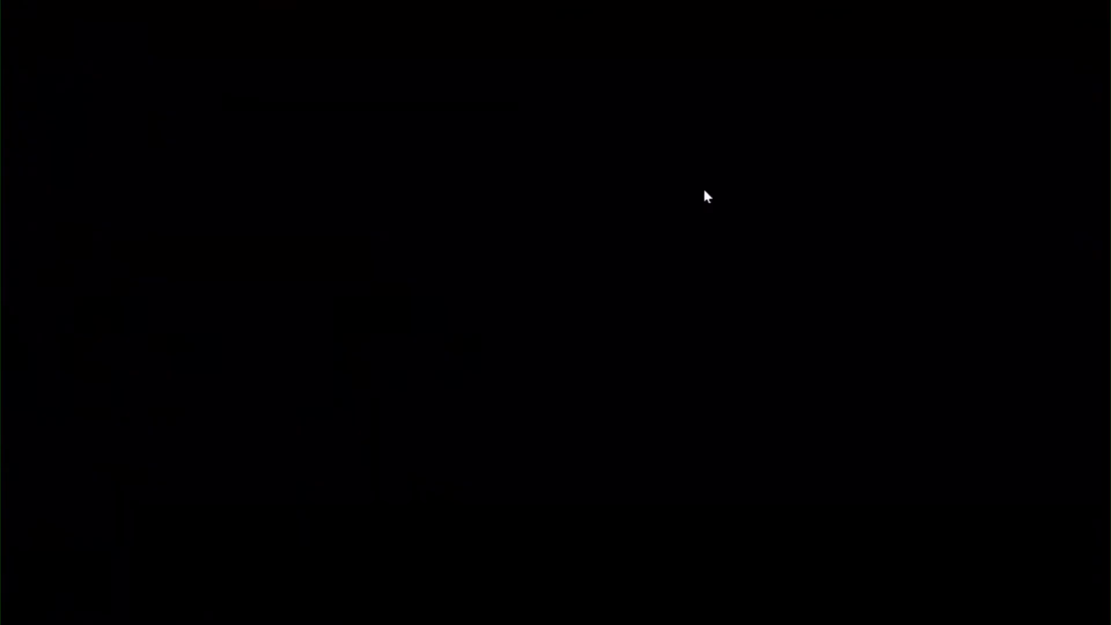